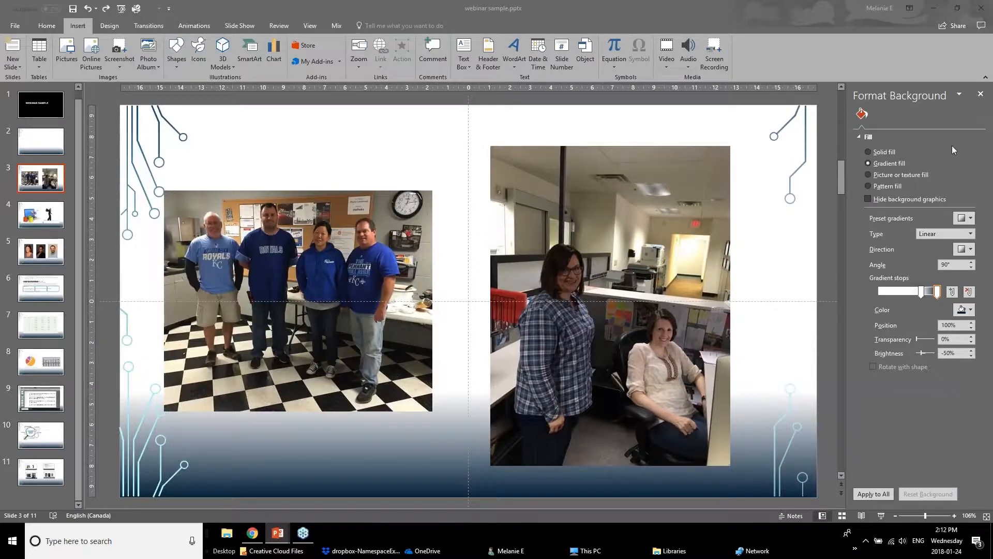
Step: Close the background formatting pane and brighten the four-person group photo on slide 3 with the Brightness +40% Contrast 0% correction
click(980, 93)
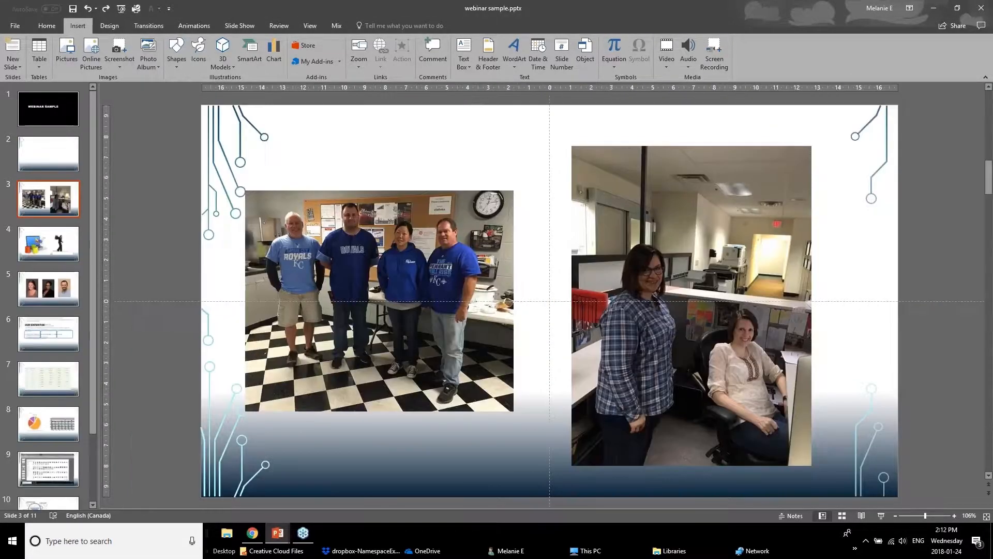
click(385, 259)
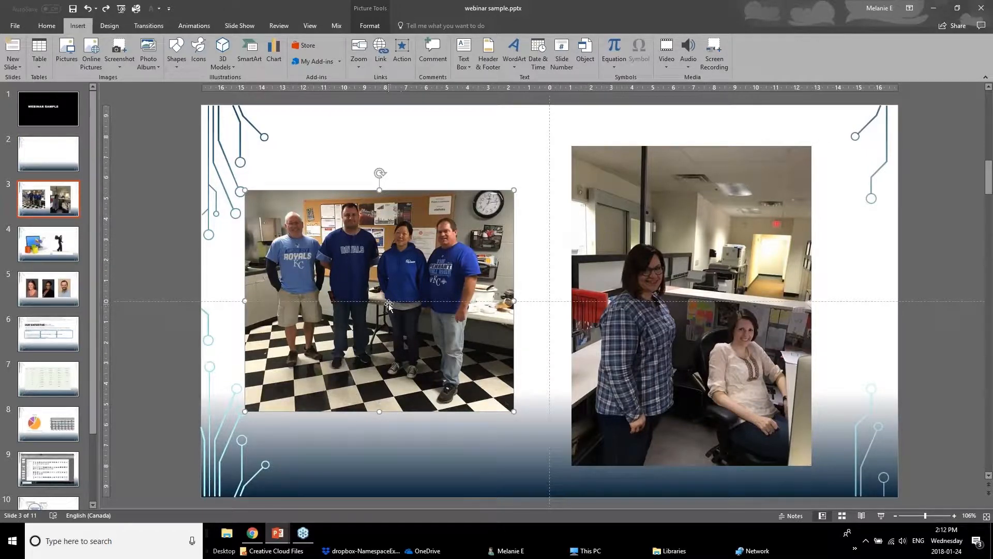
click(373, 13)
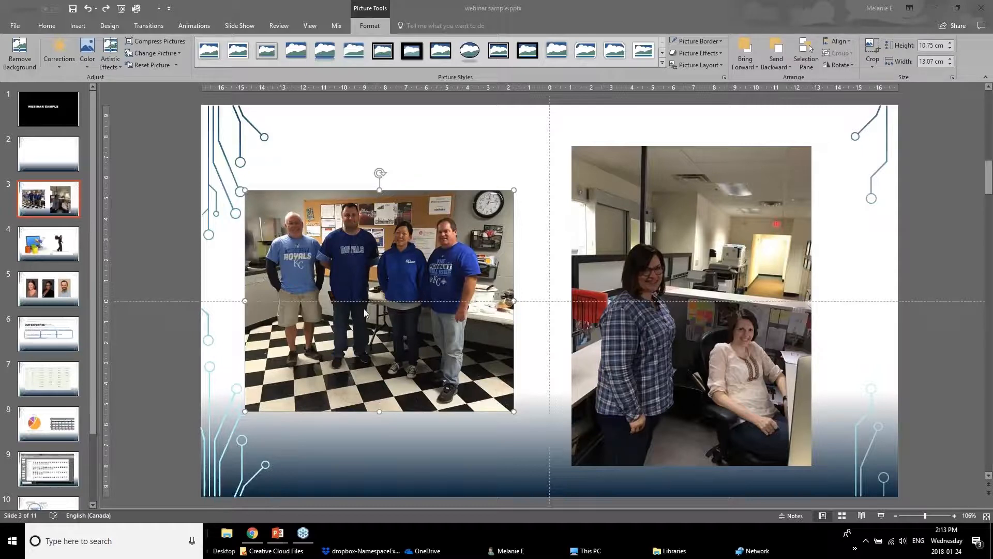
click(58, 60)
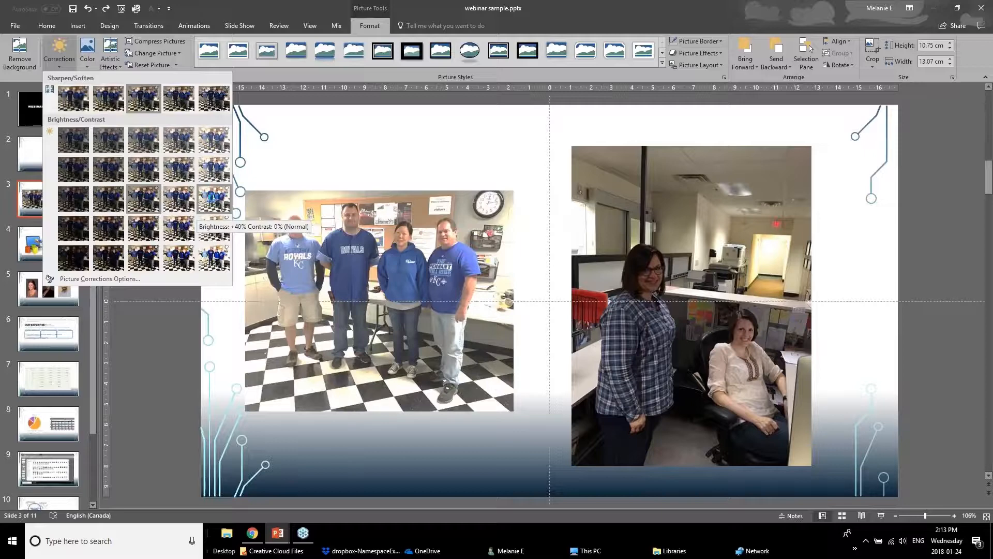
click(215, 202)
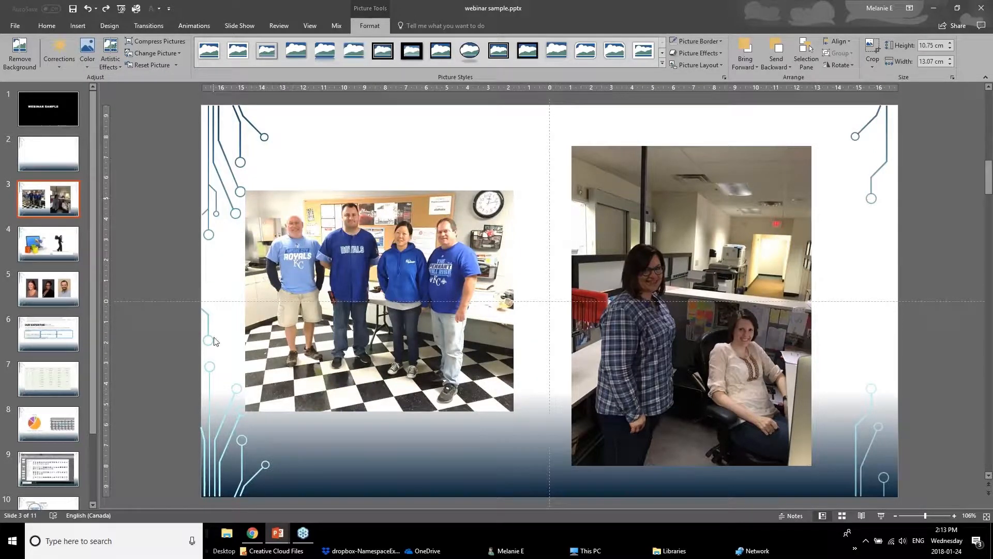
click(188, 345)
Step: Mute the group photo's colors with the second-lowest Color Saturation preset
click(385, 319)
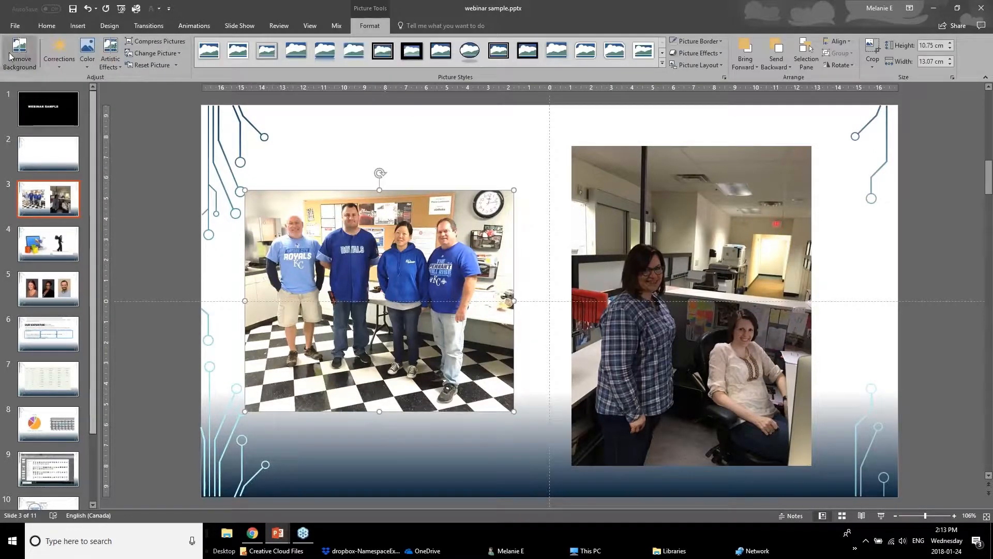
click(86, 53)
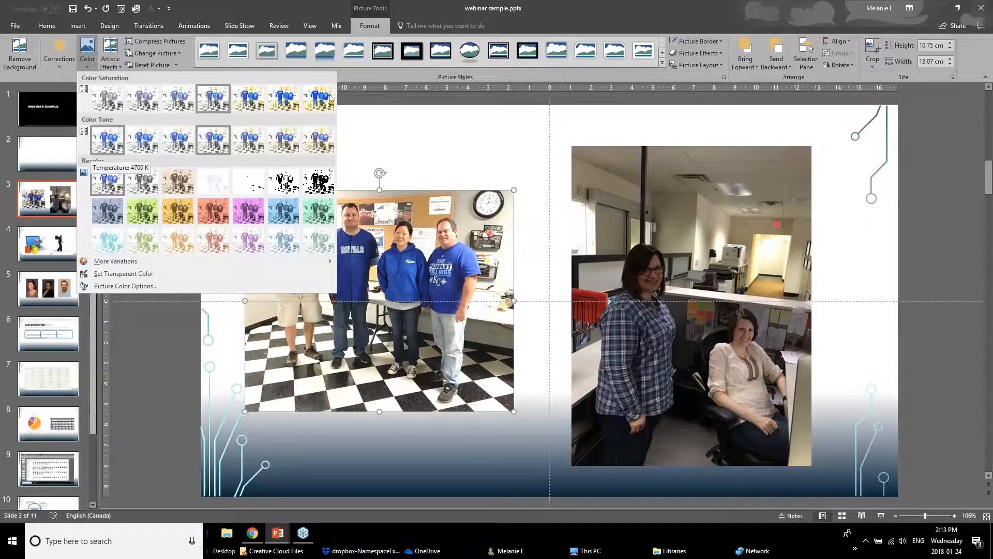
click(140, 100)
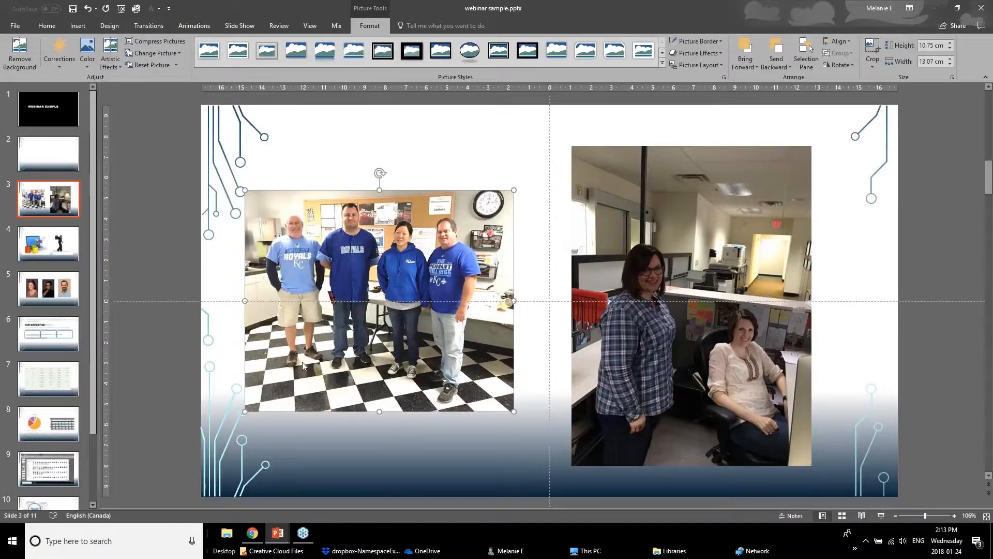
click(167, 367)
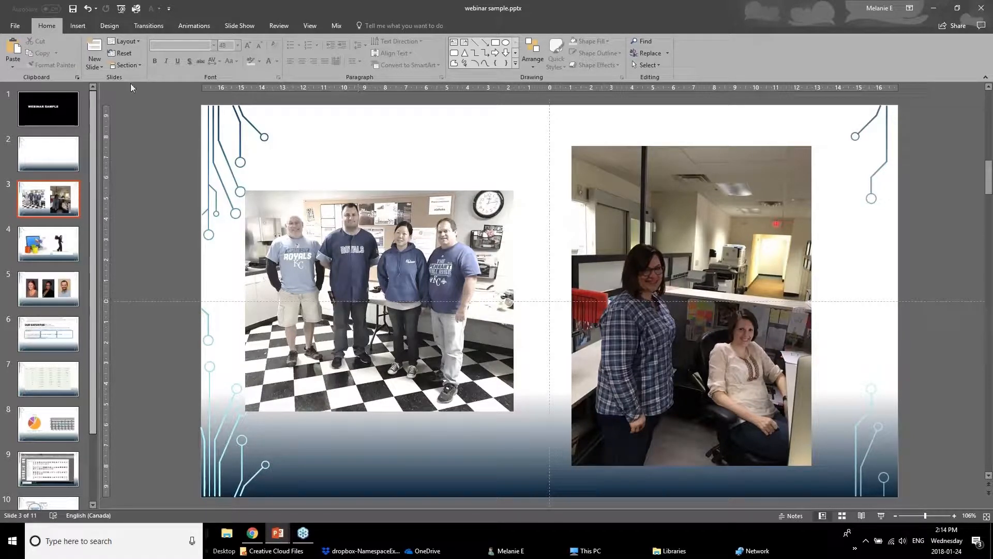
Step: Brighten the photo of the two women in the office with a Brightness/Contrast correction preset
click(347, 290)
click(701, 292)
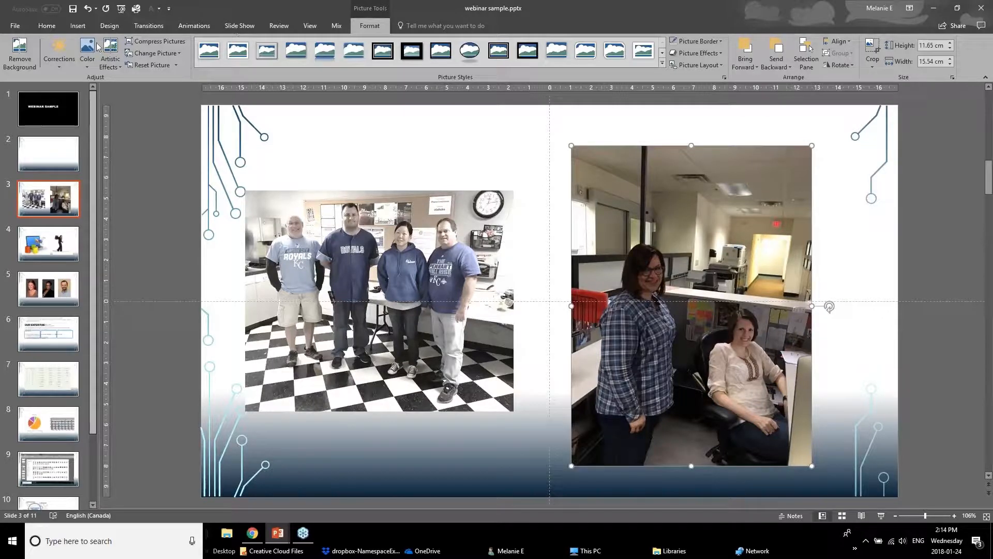
click(46, 64)
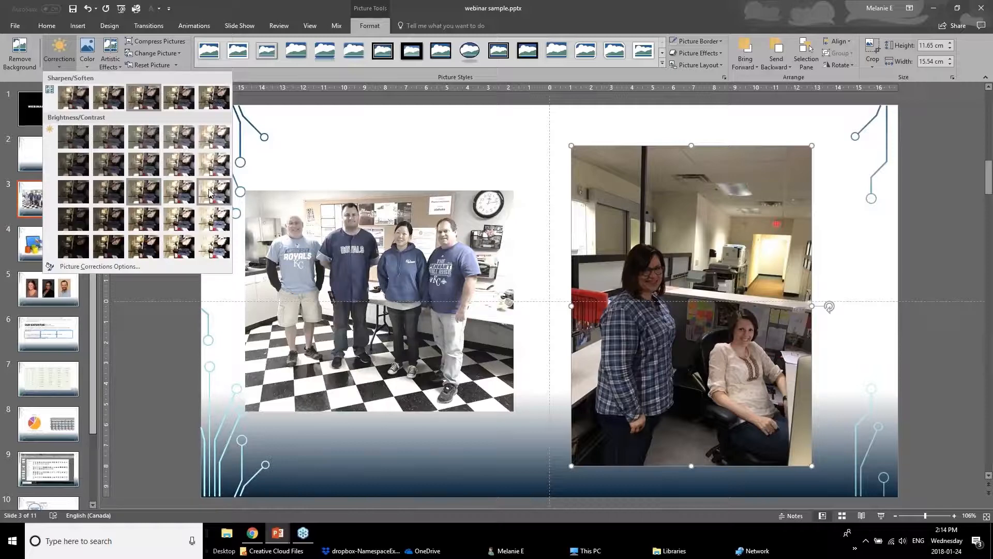
click(172, 190)
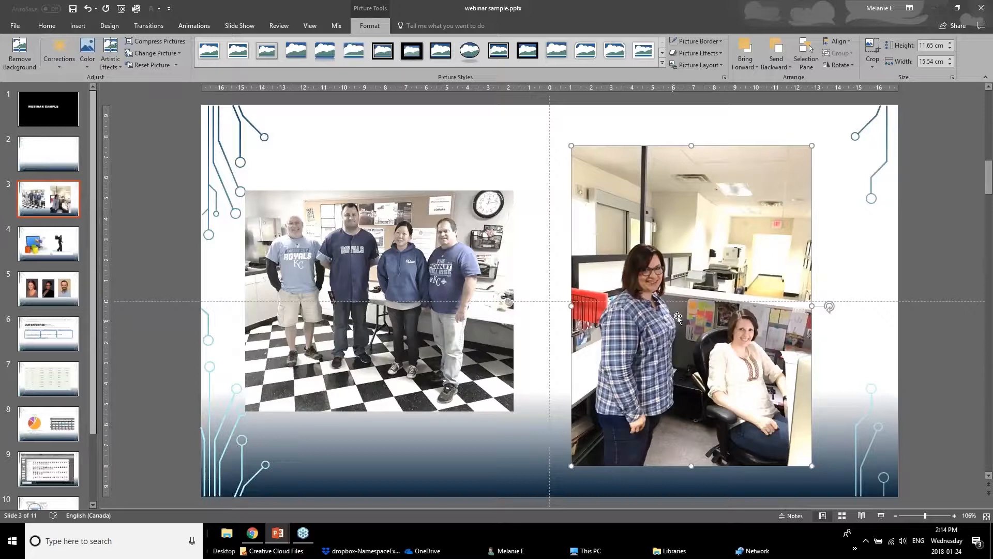
Step: Crop the photo of the two women closely around them, to about 9.95 by 7.9 cm
click(874, 50)
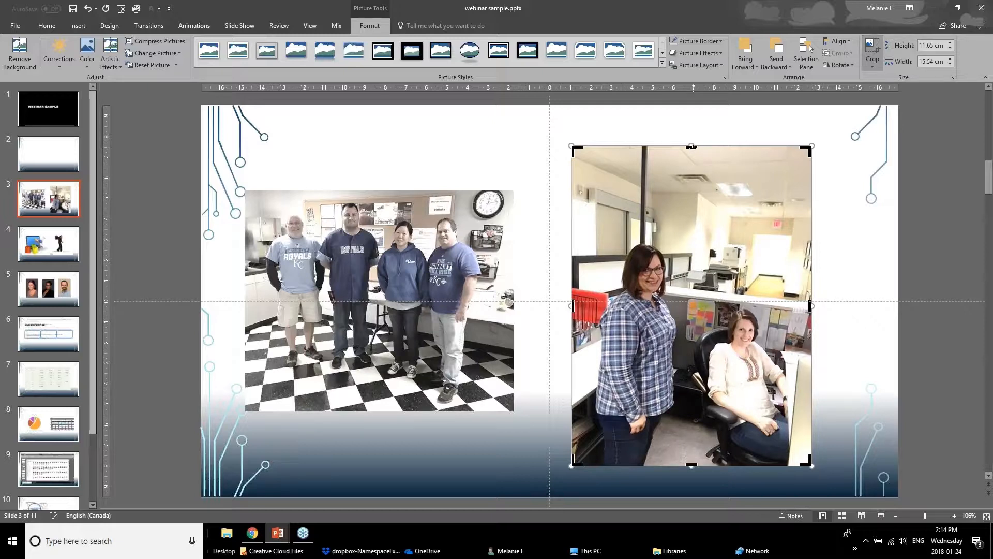
drag(692, 147, 692, 240)
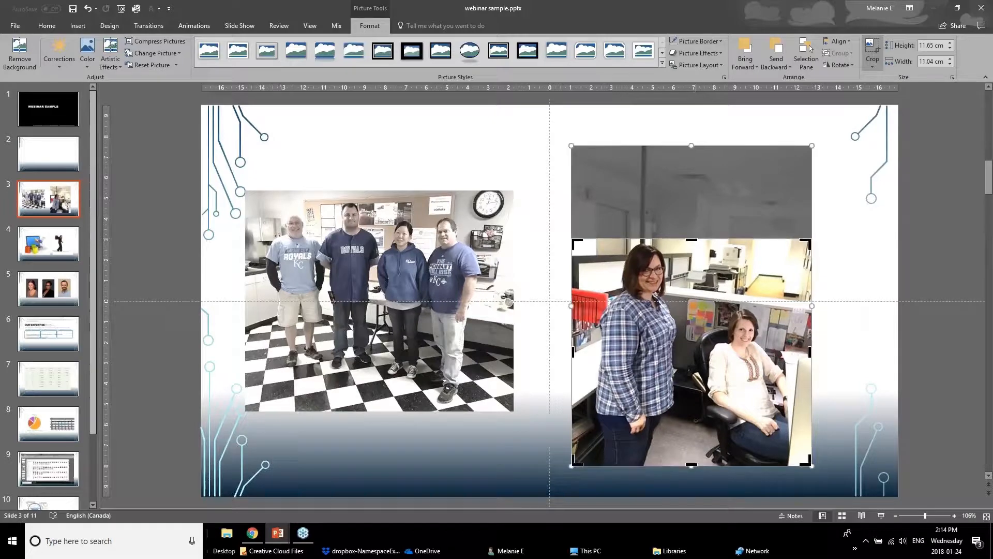
mouse_move(692, 465)
mouse_down()
mouse_move(705, 381)
mouse_move(708, 400)
mouse_up()
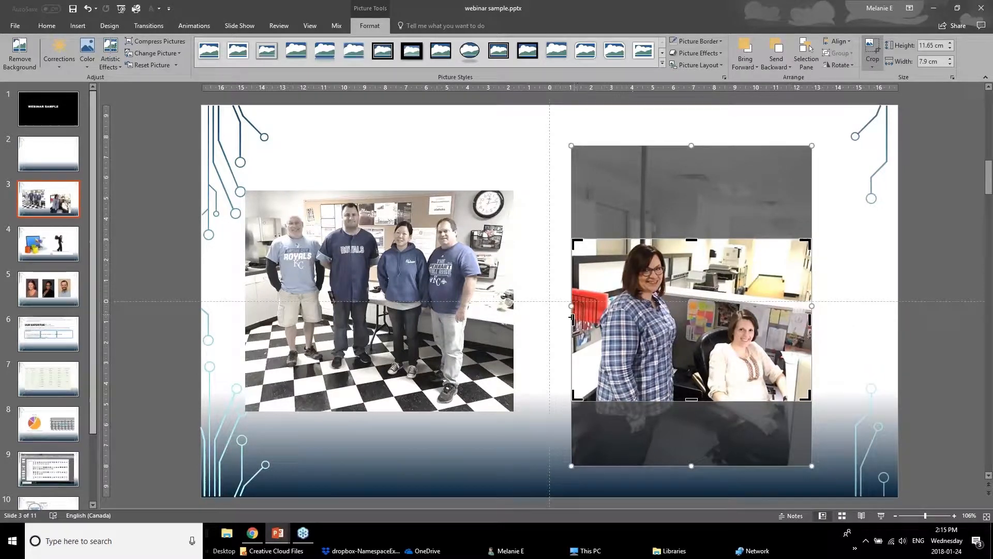
drag(570, 310, 608, 310)
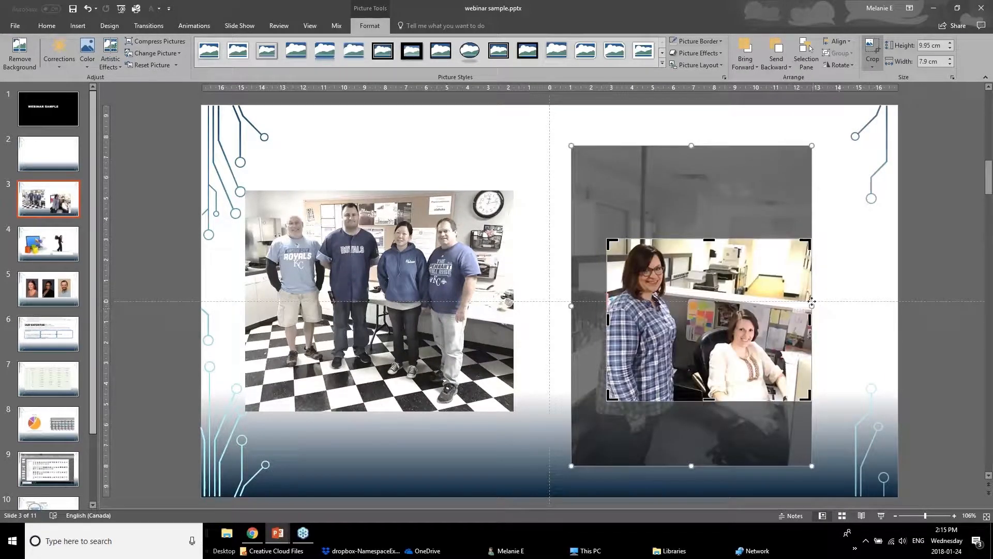
mouse_move(807, 305)
mouse_down()
mouse_move(802, 315)
mouse_move(818, 319)
mouse_up()
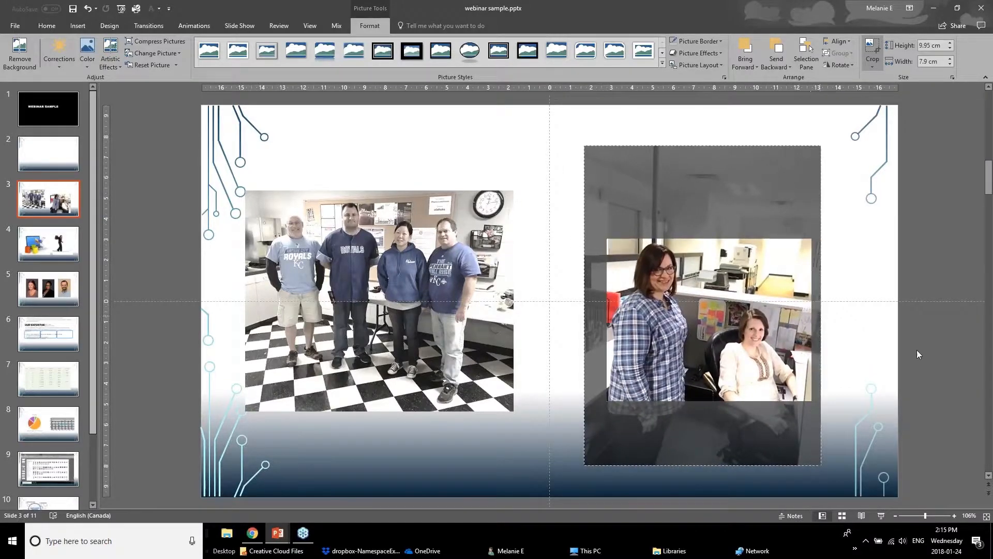
click(891, 358)
Step: Enlarge the cropped photo of the two women to about 11.37 by 9.03 cm and reposition it beside the group photo
click(766, 356)
drag(760, 335, 728, 260)
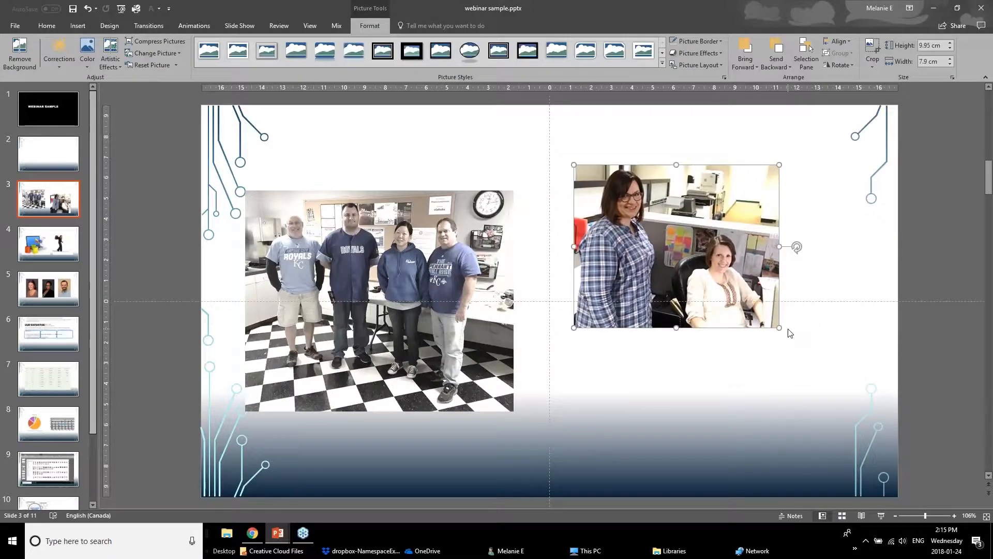
drag(783, 329, 808, 350)
drag(759, 284, 775, 320)
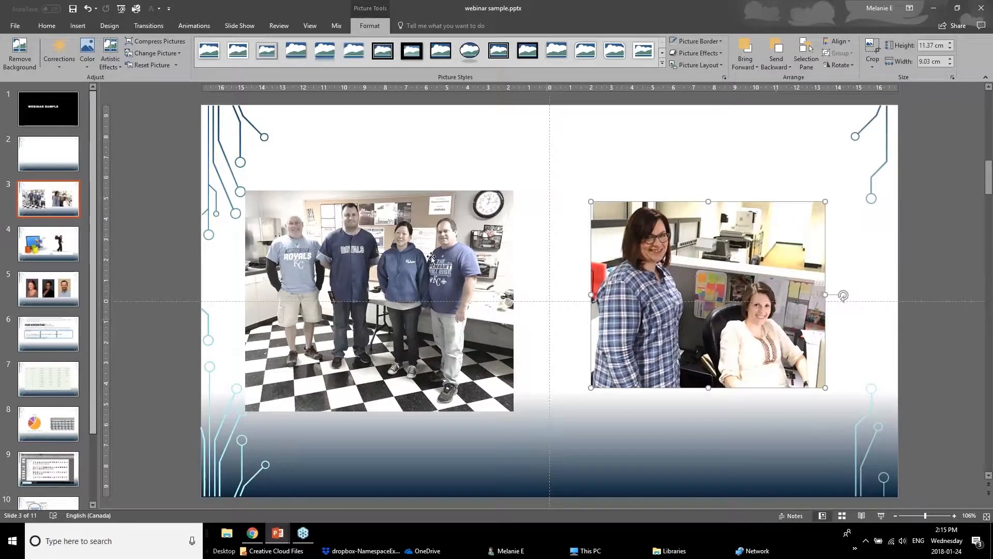
Step: Crop the lower half off the group photo to a height of about 5.38 cm and move the photo slightly down
click(403, 257)
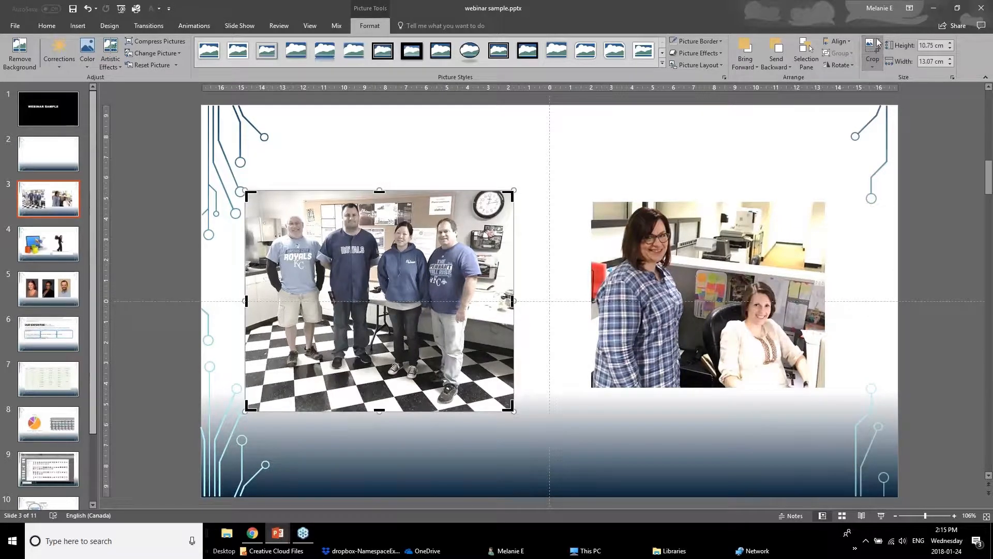
click(879, 43)
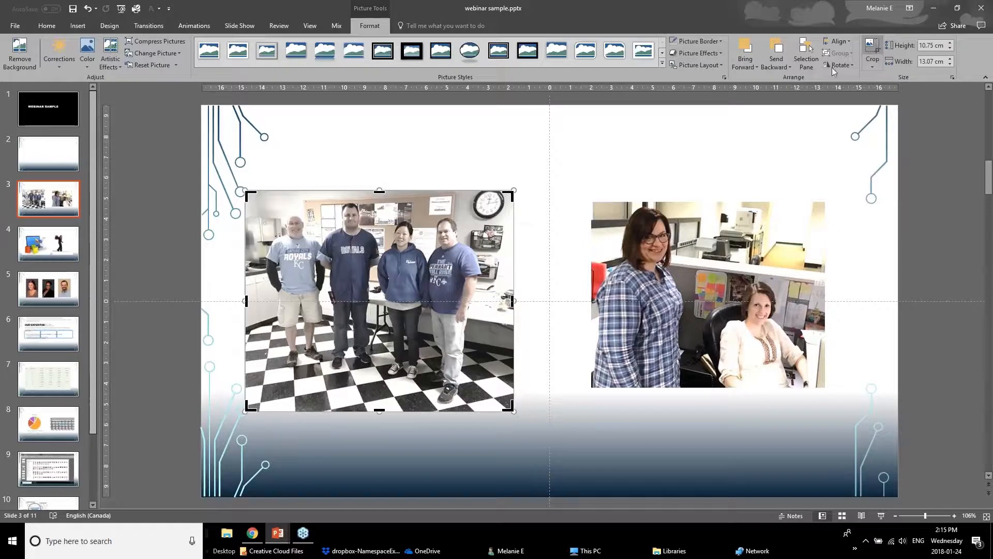
click(872, 49)
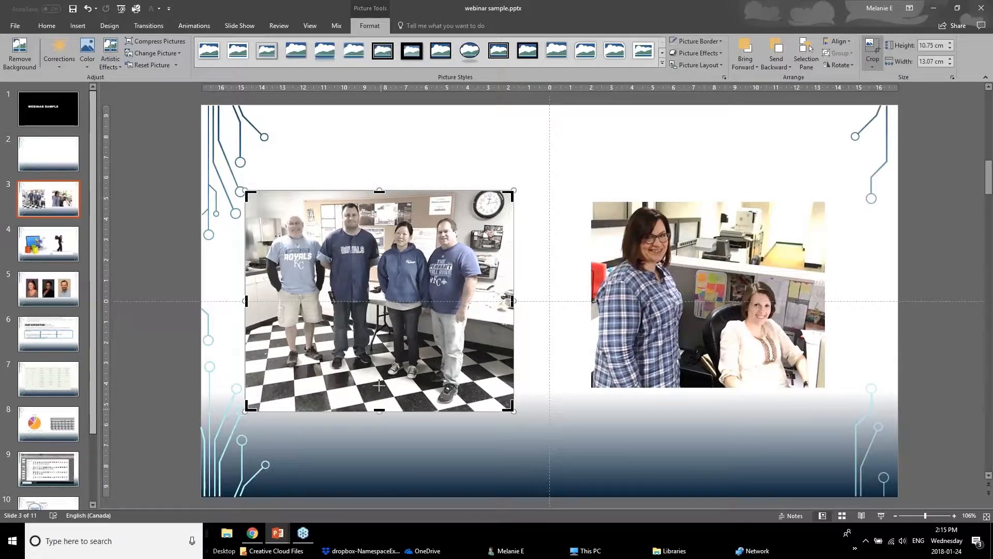
drag(379, 409, 383, 301)
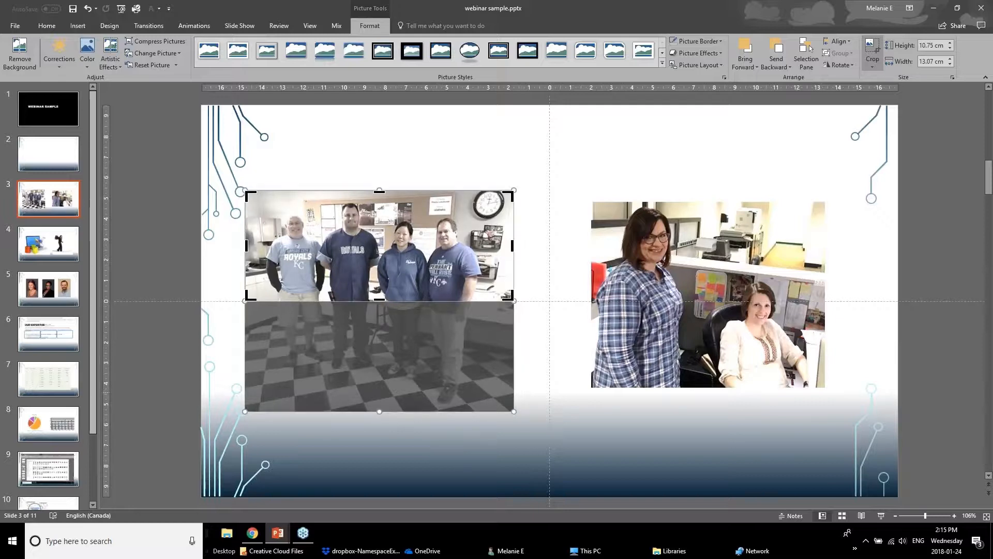
click(151, 392)
drag(425, 288, 430, 321)
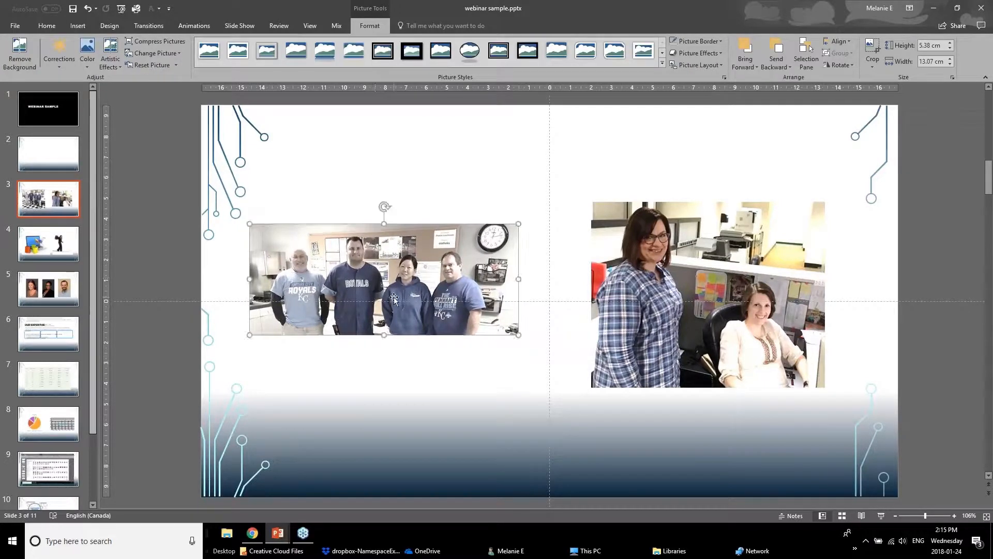
Step: Mute the colors of the photo of the two women with a low Color Saturation preset to match the group photo
key(Tab)
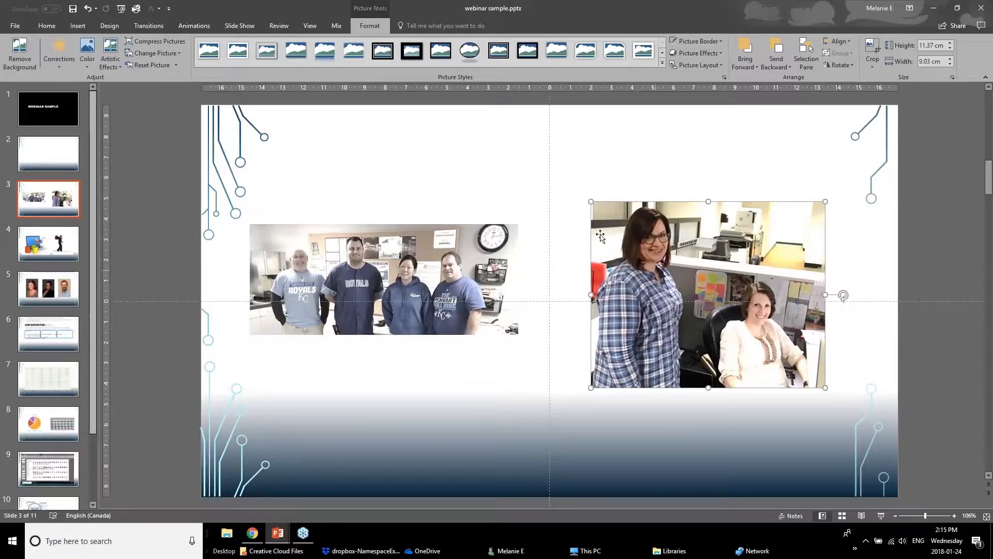
click(87, 55)
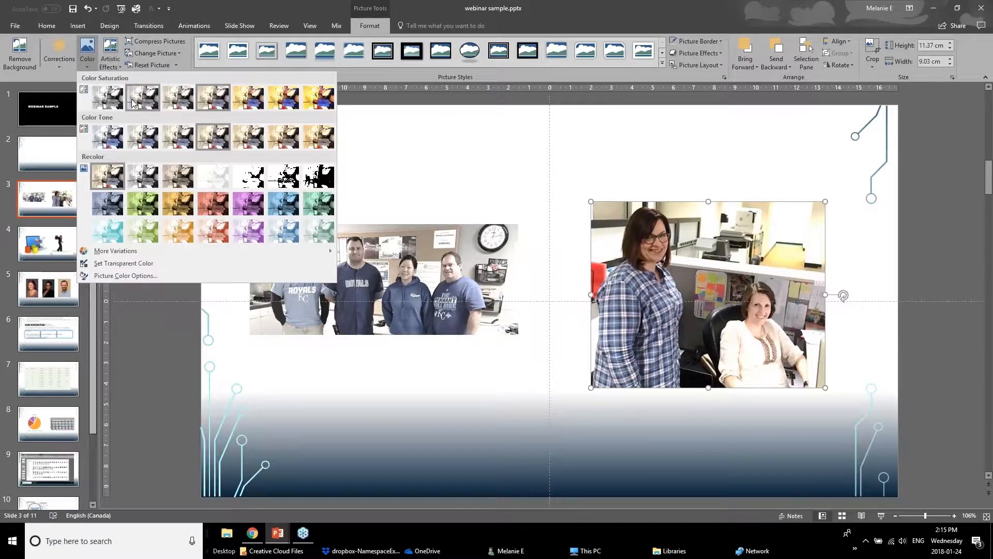
click(131, 101)
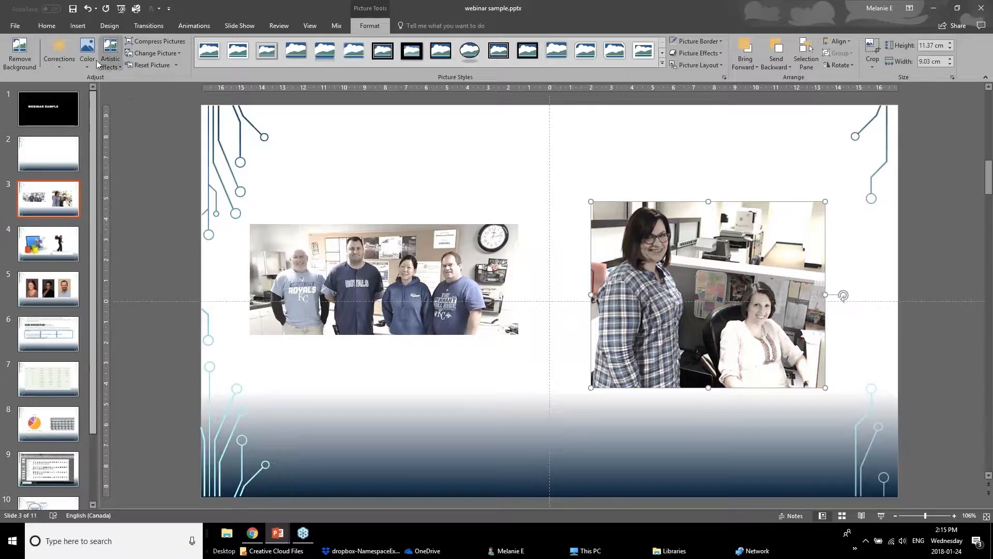
click(490, 366)
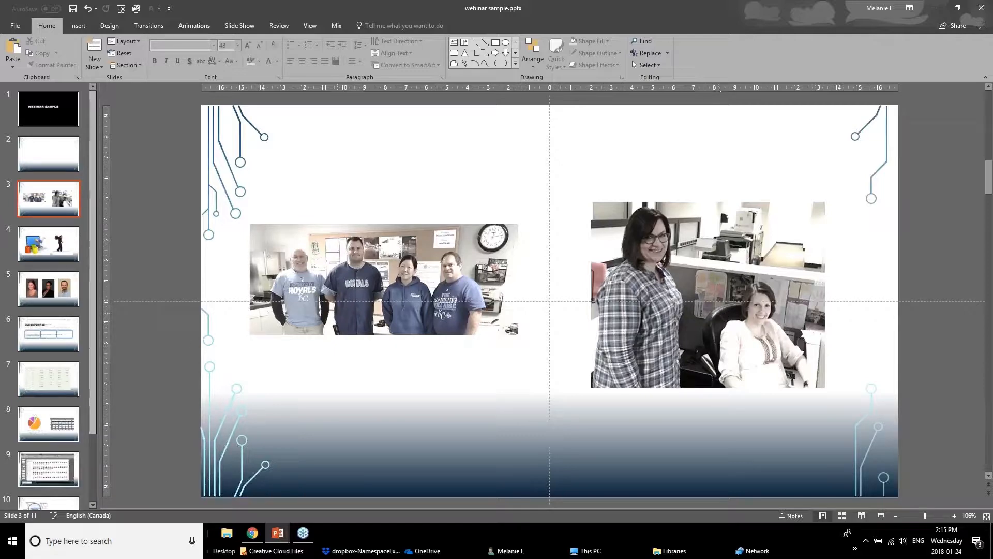
Step: Switch to the Powerpoint Webinar January 2018 presentation and view the "Removing Background" slide
mouse_move(282, 540)
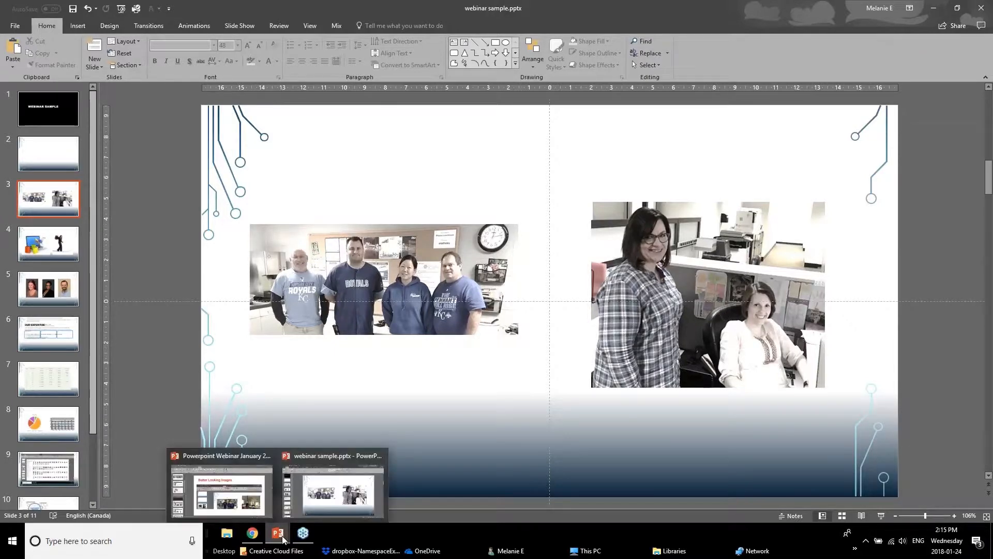
click(259, 506)
click(26, 474)
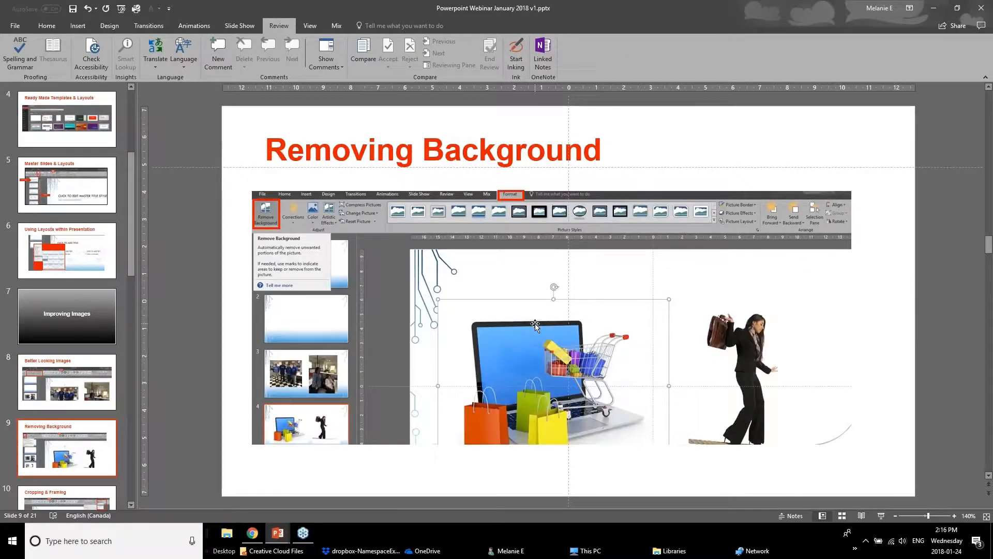
Step: Return to webinar sample.pptx, open slide 4 and shift the laptop shopping picture and the tightrope woman picture further apart
click(274, 534)
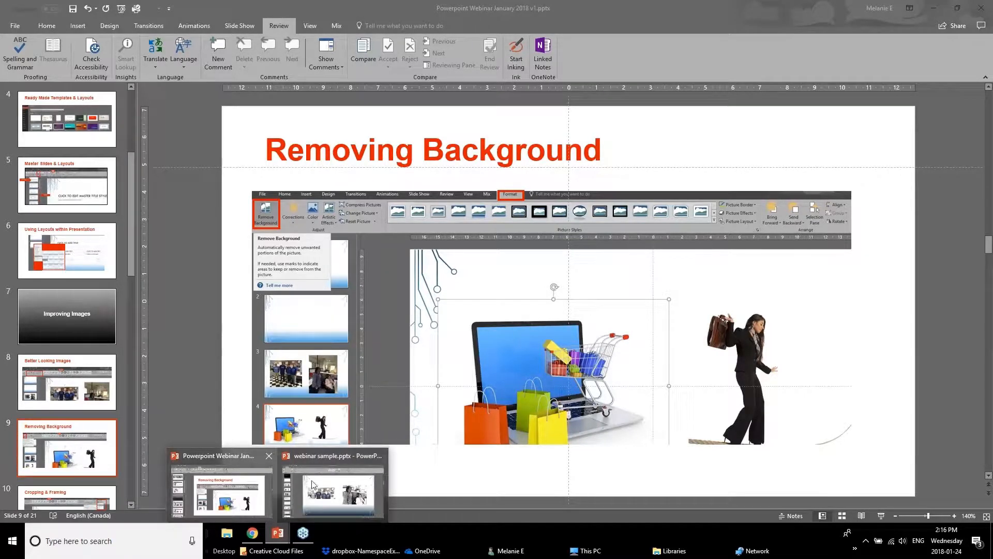
click(311, 483)
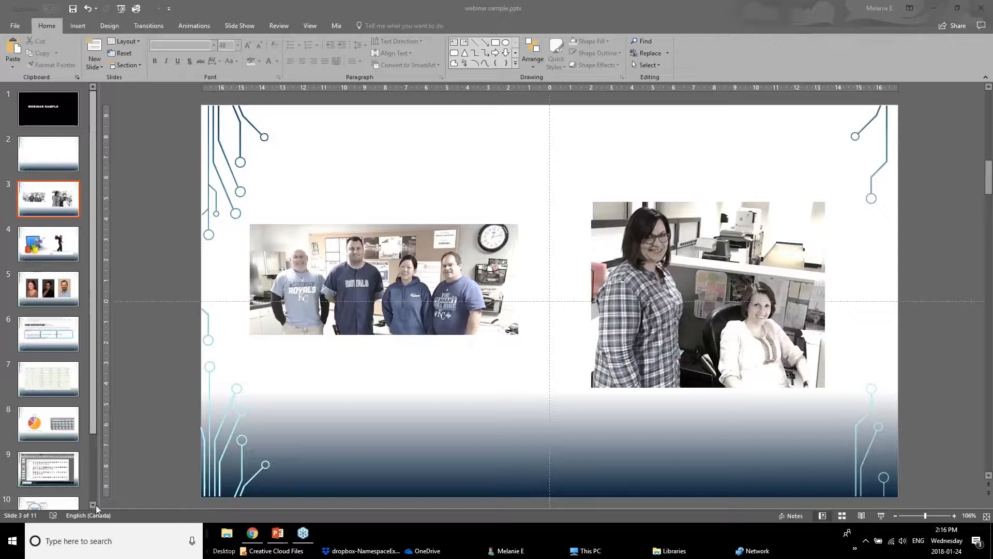
click(44, 241)
drag(438, 295, 404, 302)
drag(656, 308, 696, 308)
Step: Run Remove Background on the laptop shopping picture on slide 4
mouse_move(407, 348)
mouse_down()
mouse_move(406, 337)
mouse_move(399, 371)
mouse_move(402, 354)
mouse_up()
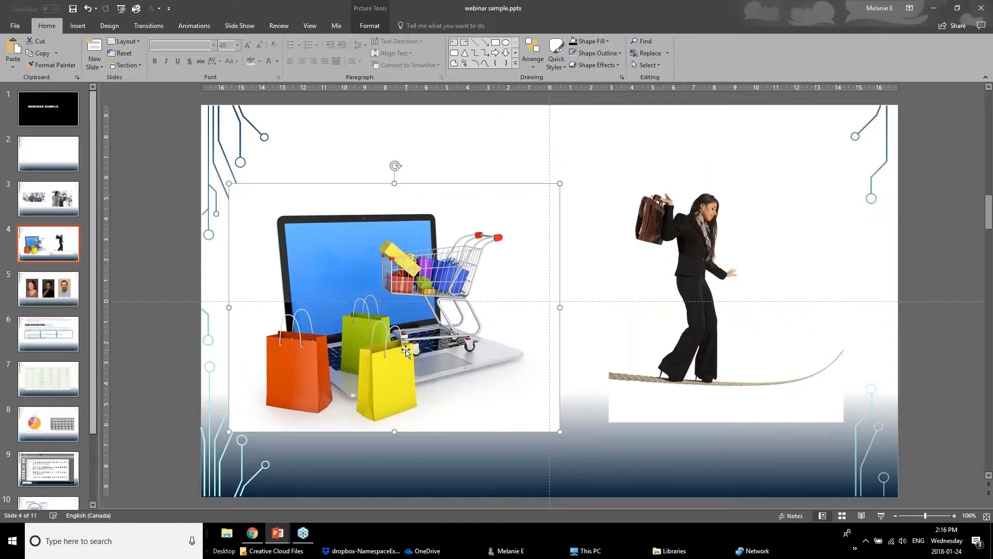
click(364, 10)
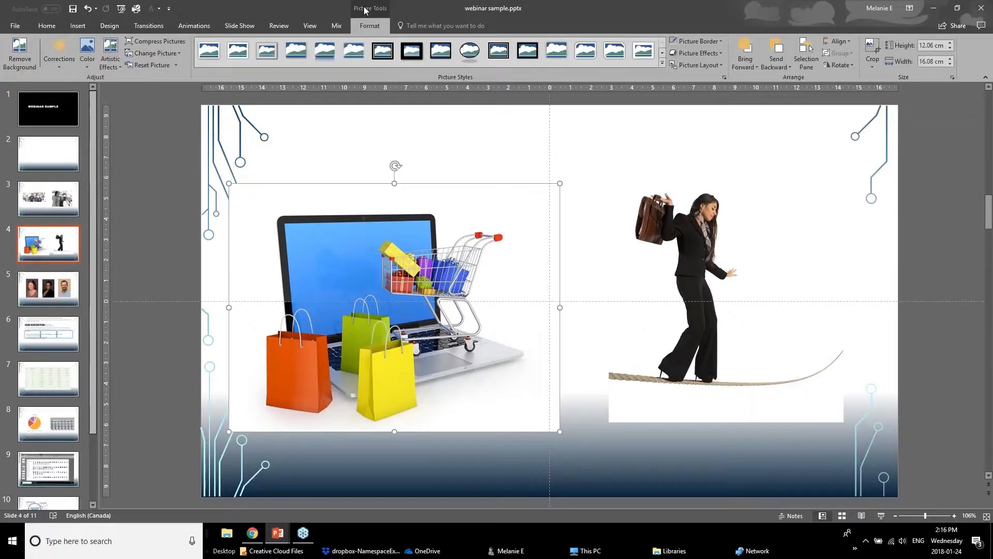
click(22, 59)
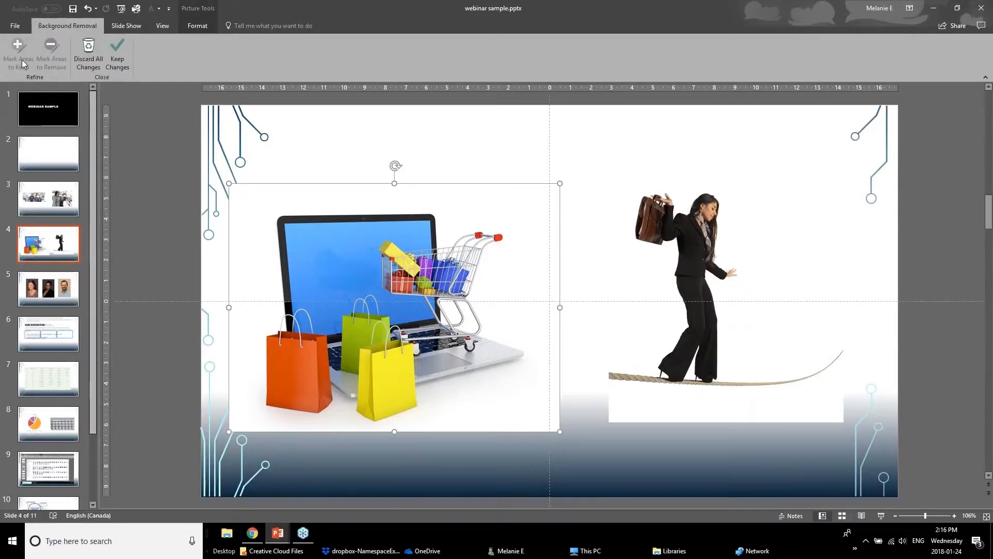
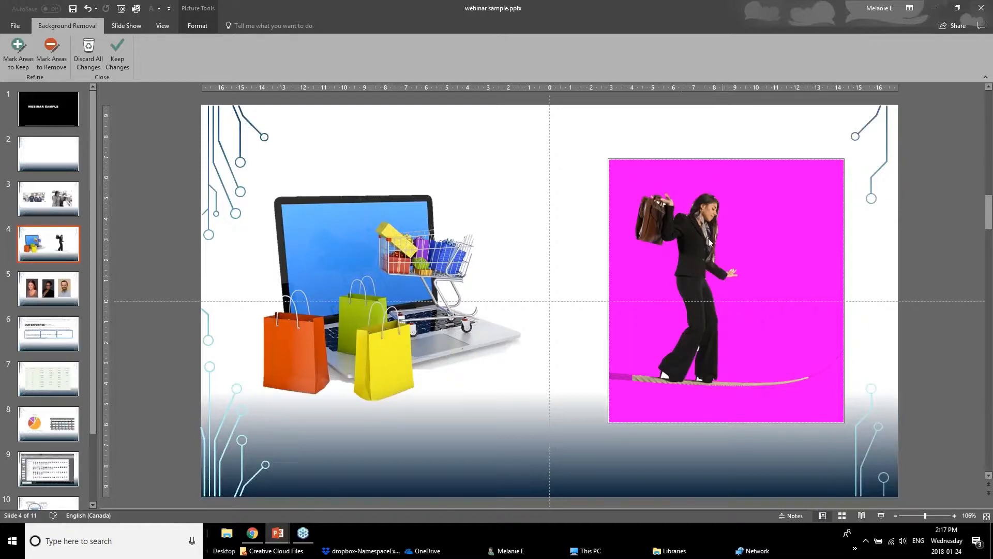
Step: Mark both ends of the rope as areas to keep in the tightrope picture's background removal, keep the changes and move the picture slightly up
click(18, 52)
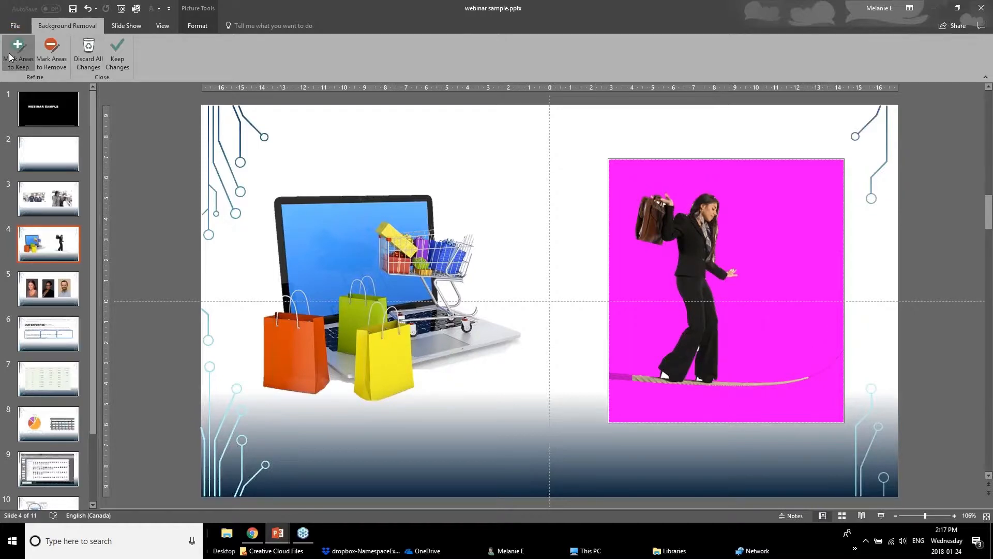
drag(616, 378, 647, 379)
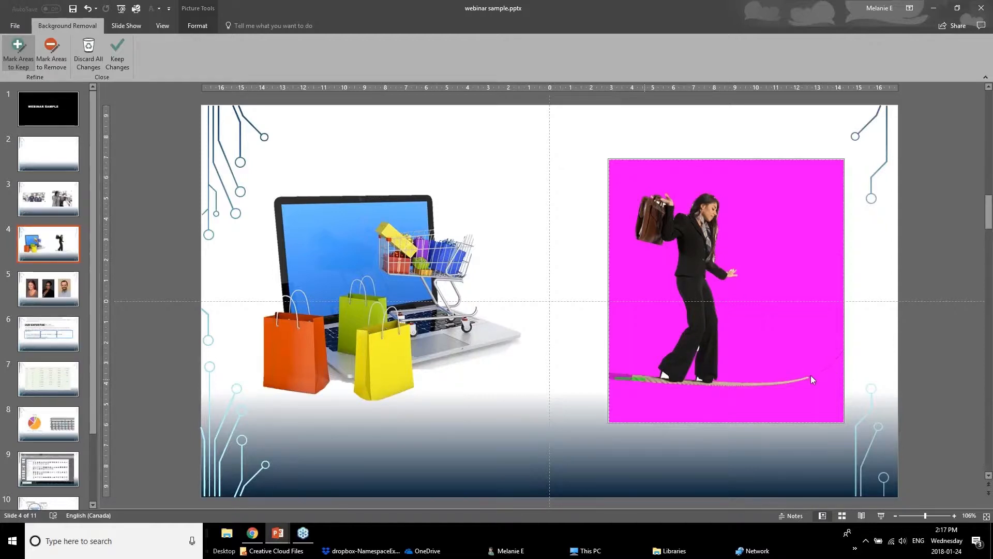
drag(810, 375, 825, 369)
click(110, 51)
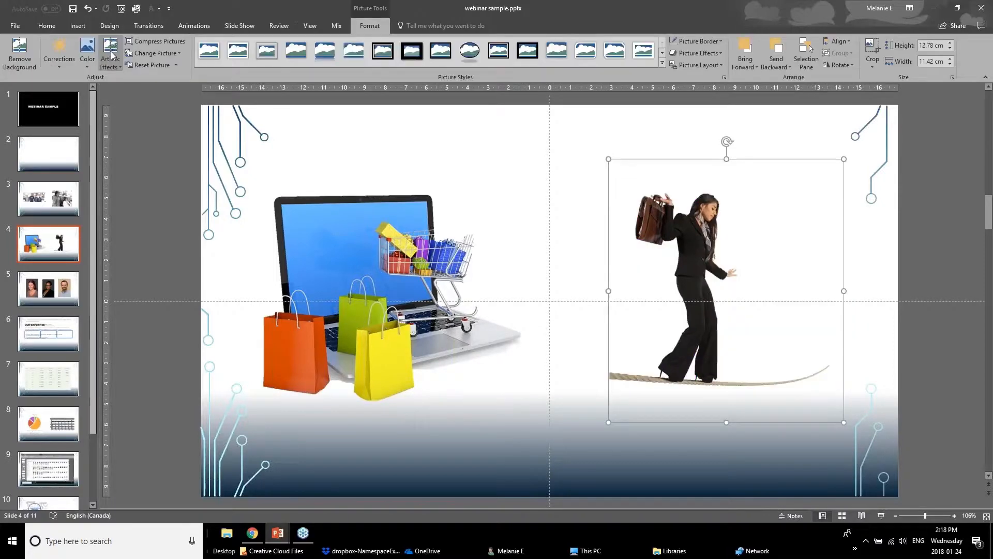
drag(706, 307, 693, 286)
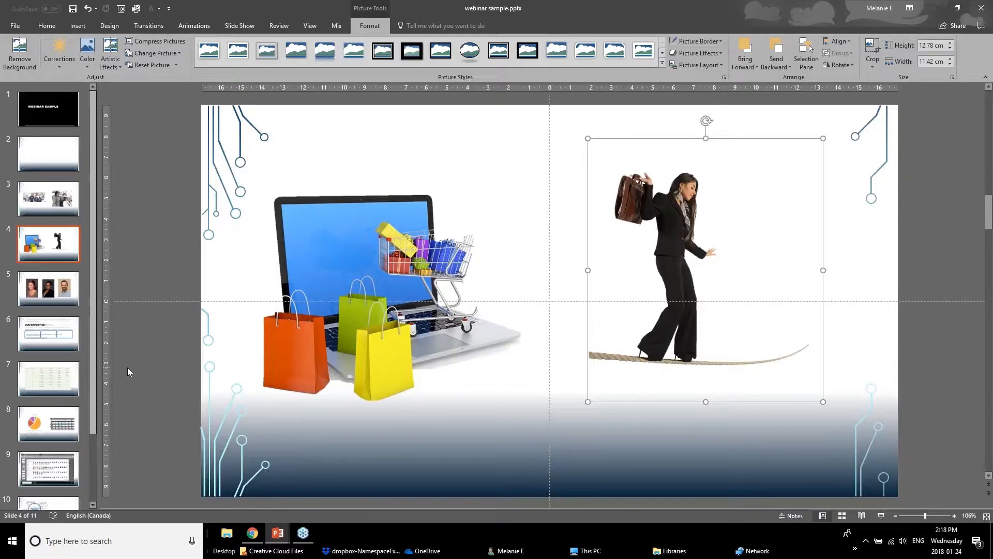
Step: Open slide 5 and crop the portrait of the woman in the brown top to an oval shape
click(37, 291)
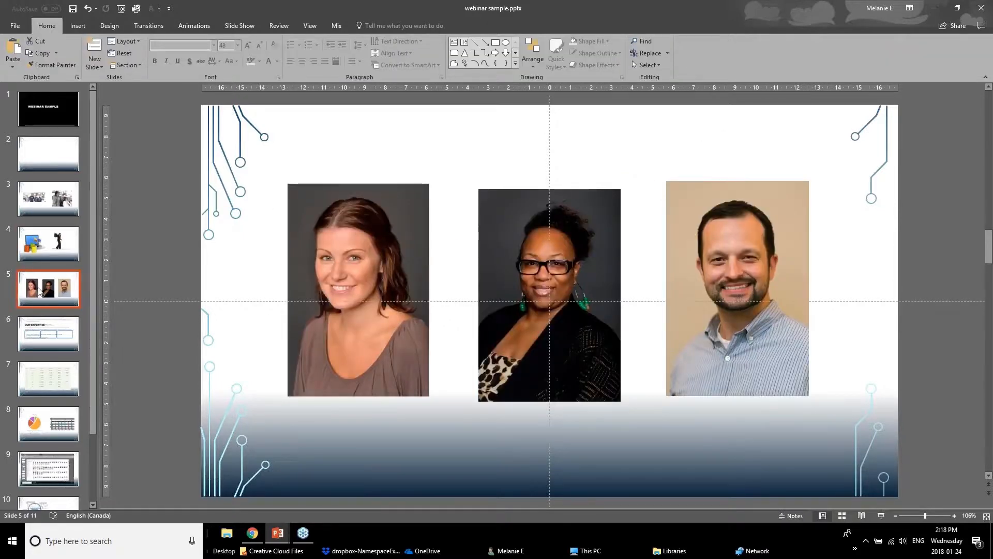
click(303, 310)
click(512, 320)
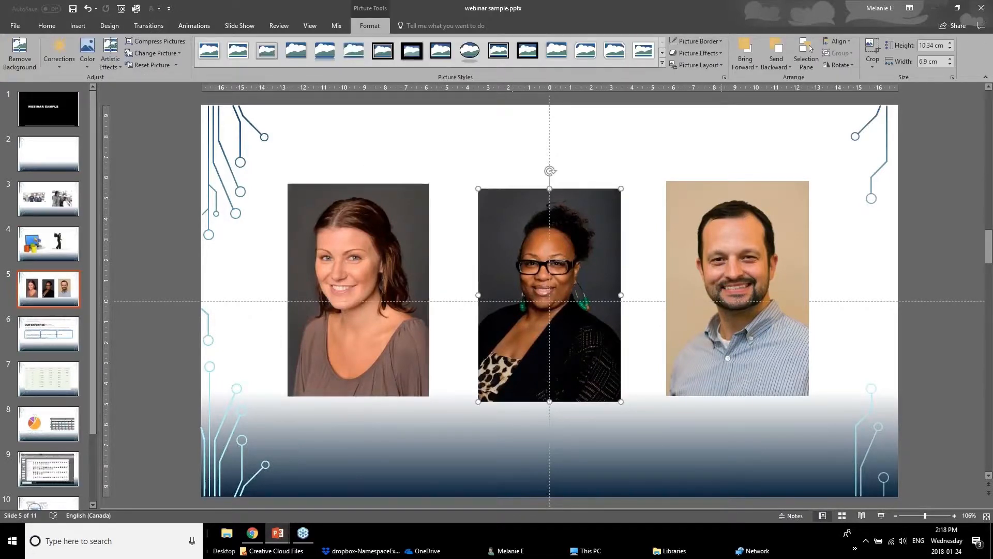
key(Tab)
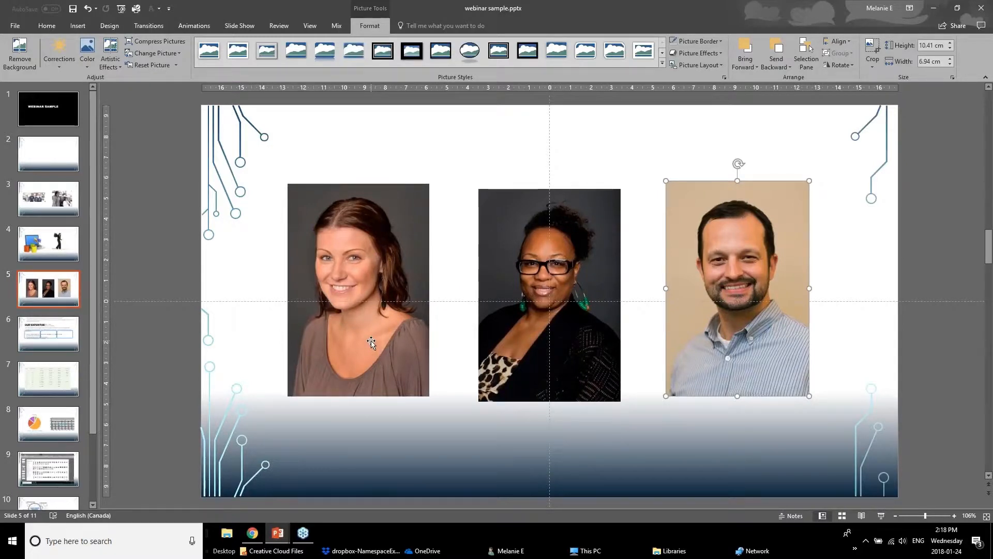
click(380, 309)
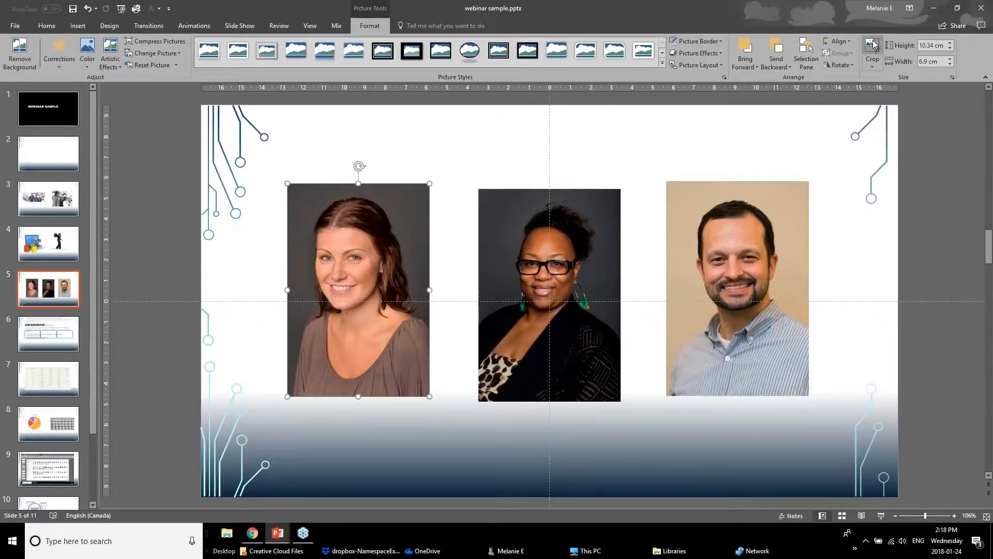
click(876, 70)
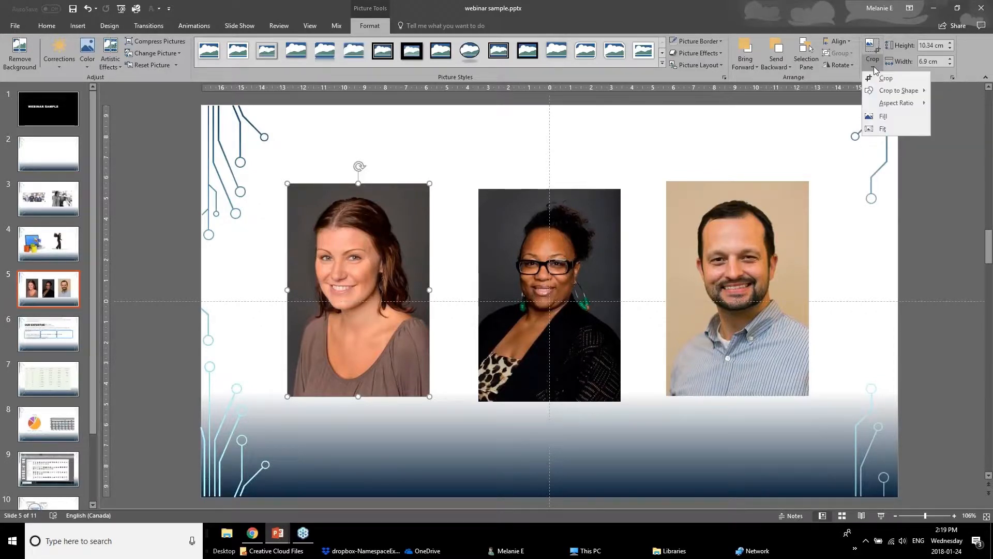
mouse_move(881, 93)
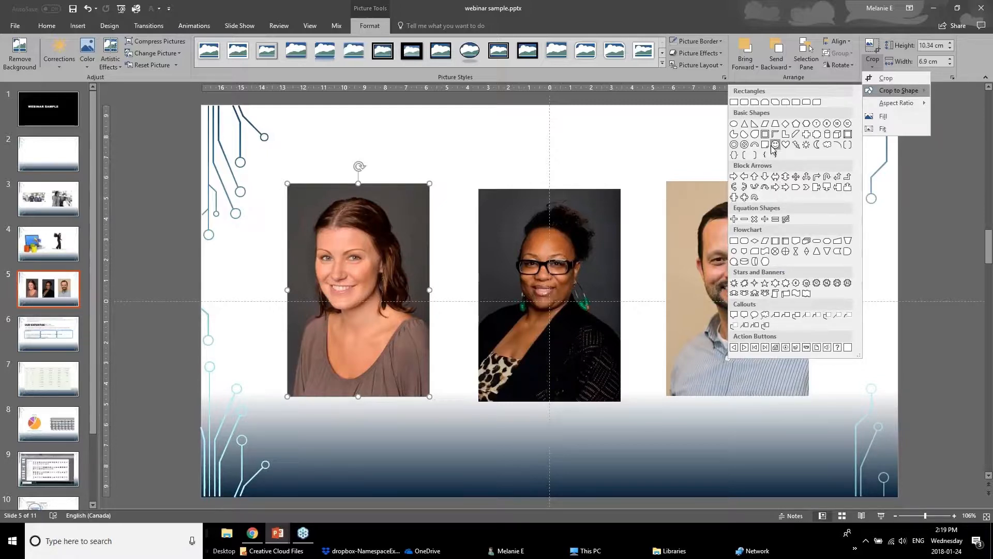
click(735, 124)
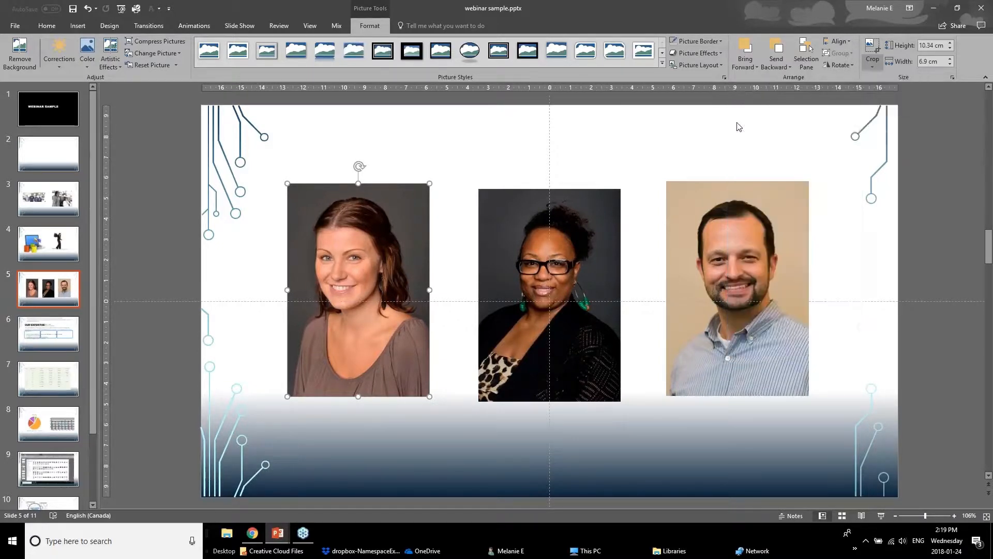
Step: Tighten the oval portrait's crop around the woman's face to about 6.11 by 5.48 cm and move the portrait slightly down
click(873, 46)
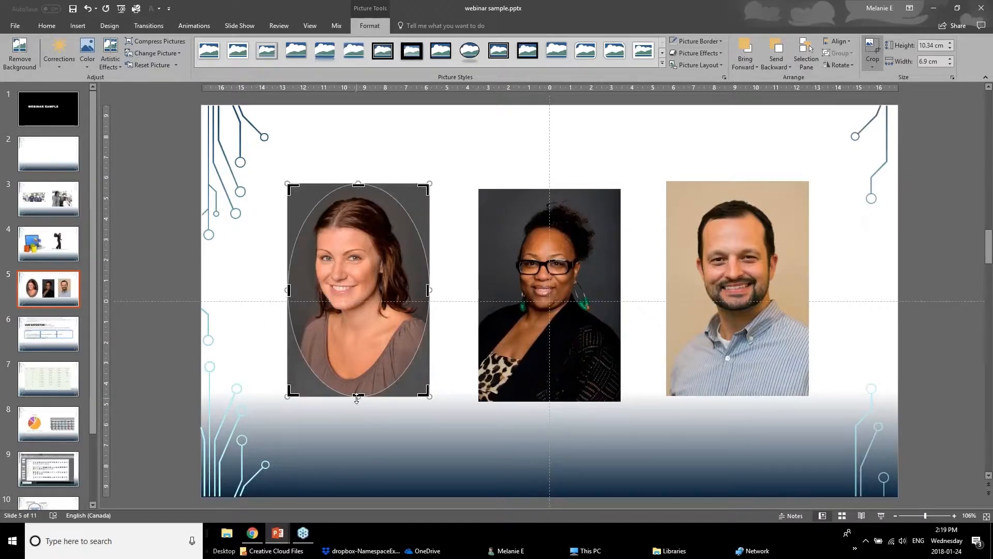
drag(357, 397, 359, 336)
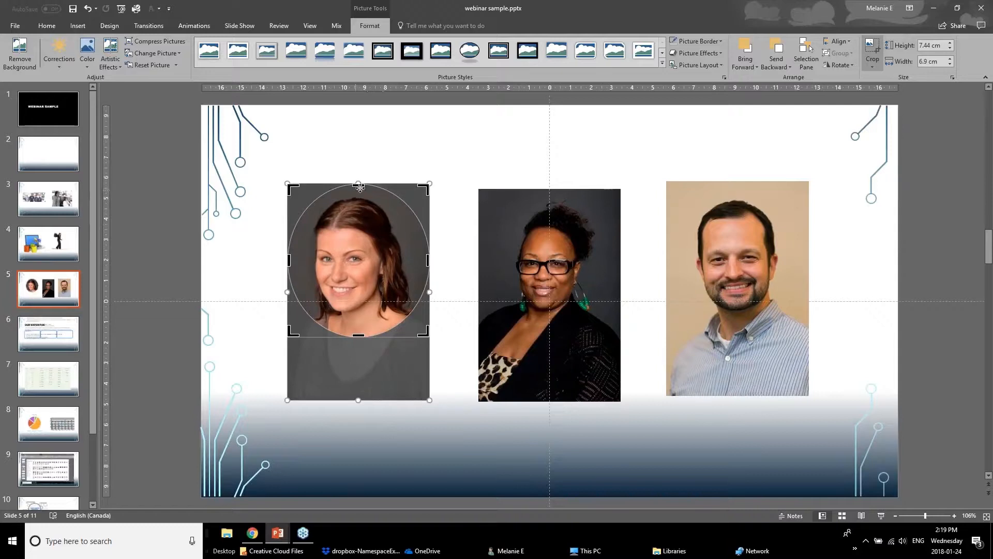
drag(360, 187, 360, 199)
drag(289, 262, 296, 265)
drag(419, 269, 407, 264)
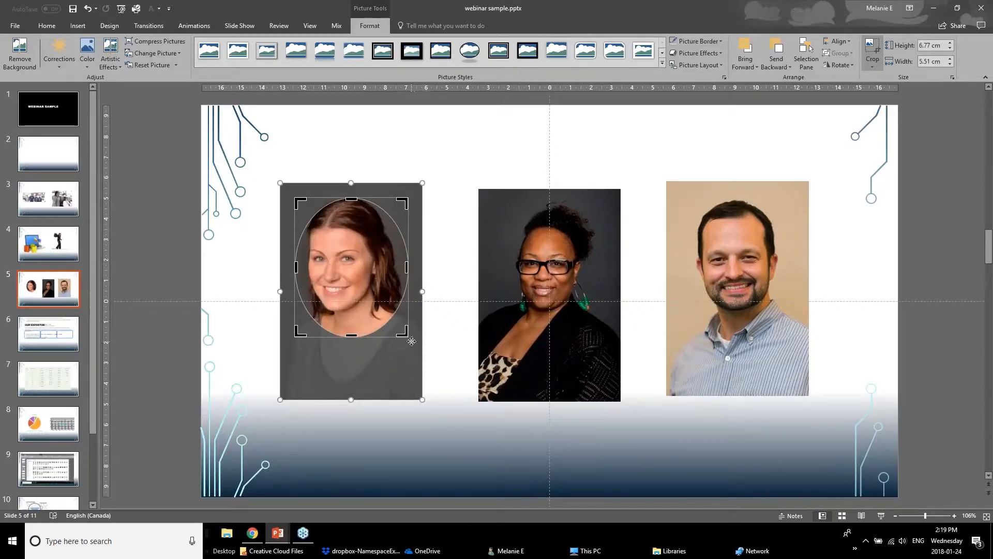
drag(404, 331, 403, 318)
click(274, 359)
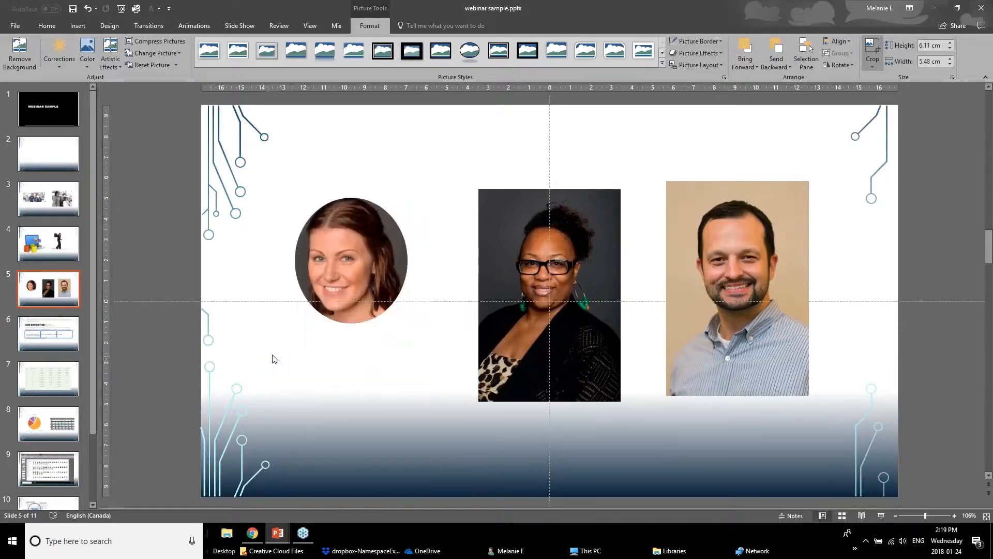
click(337, 283)
drag(367, 284, 363, 295)
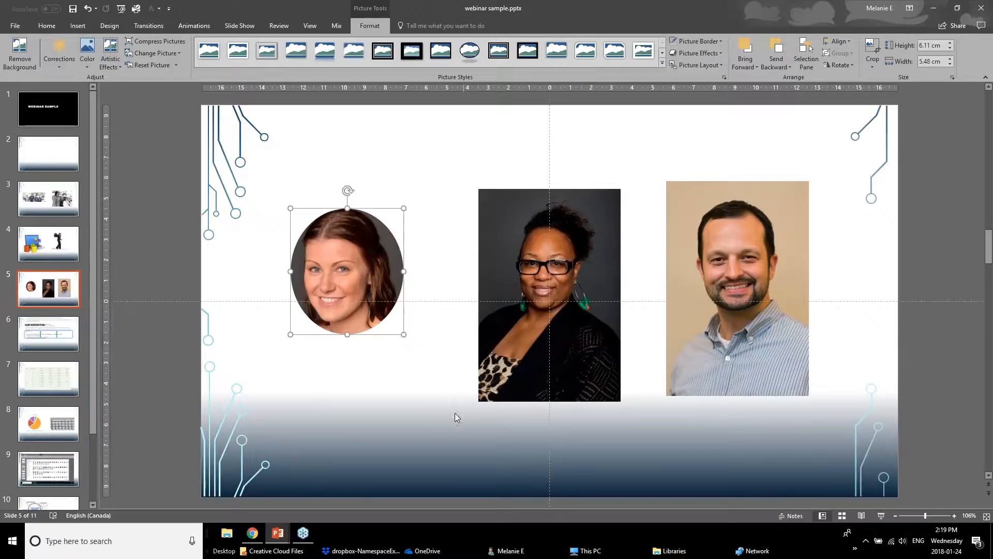
click(361, 376)
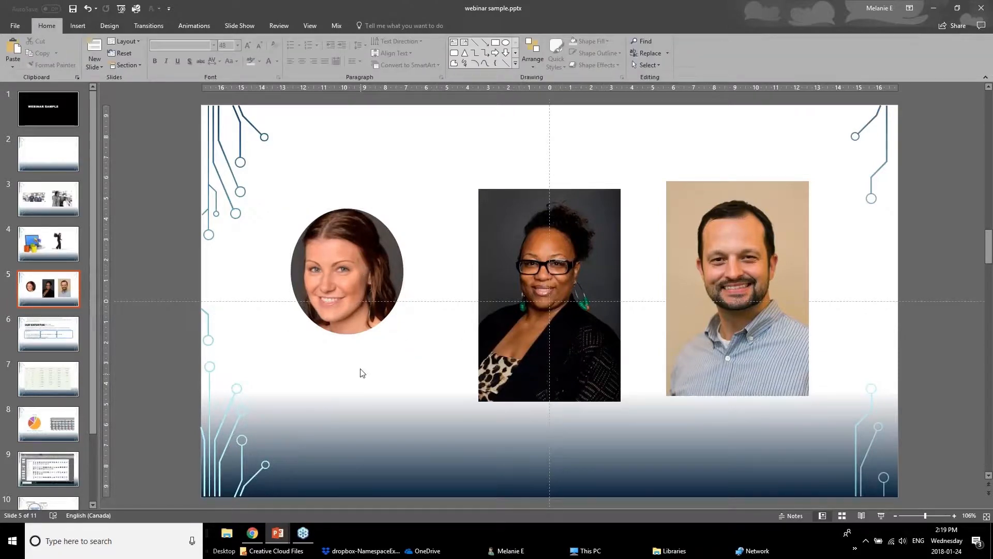
Step: Copy the oval crop shape from the woman in the brown top's portrait to the other two portraits with Format Painter
click(386, 290)
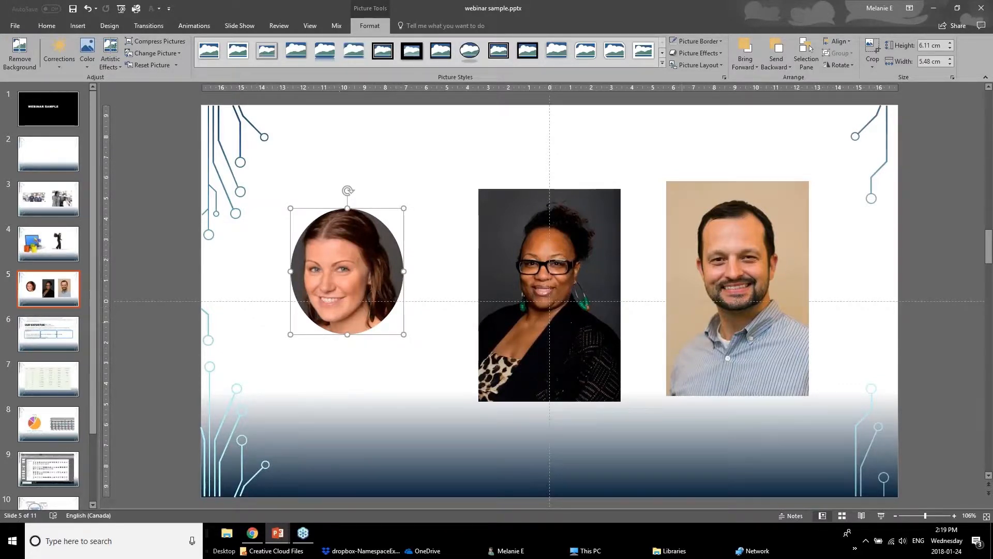
click(46, 26)
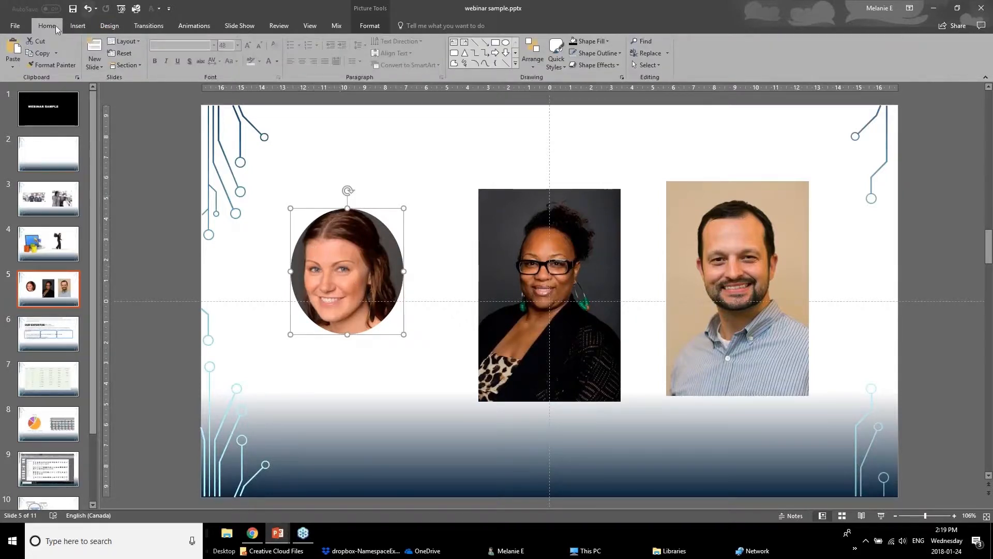
click(60, 65)
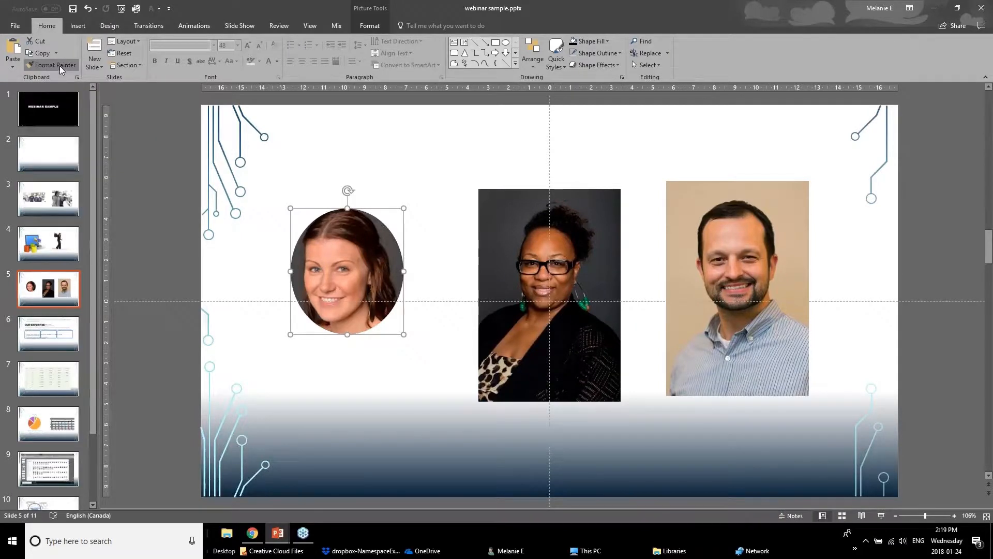
click(535, 222)
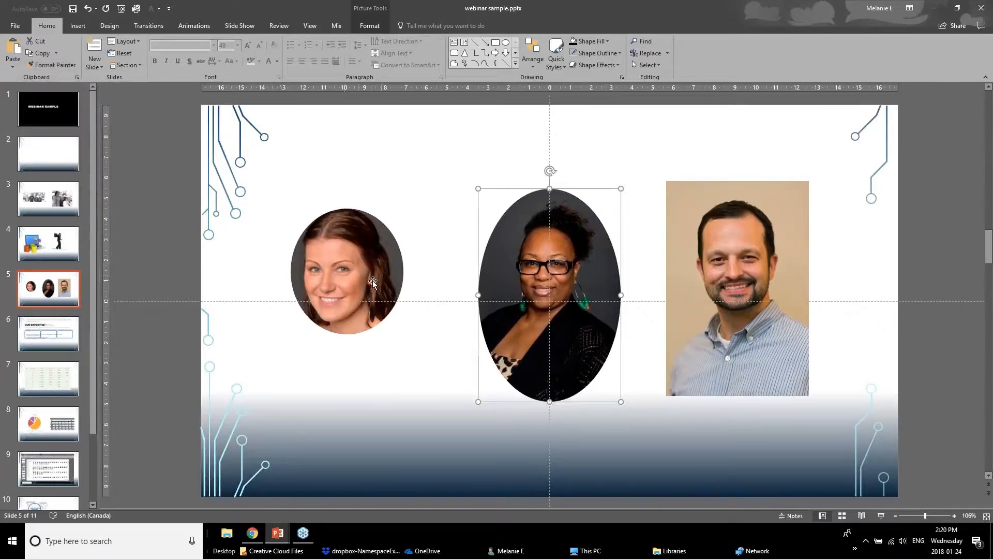
click(351, 275)
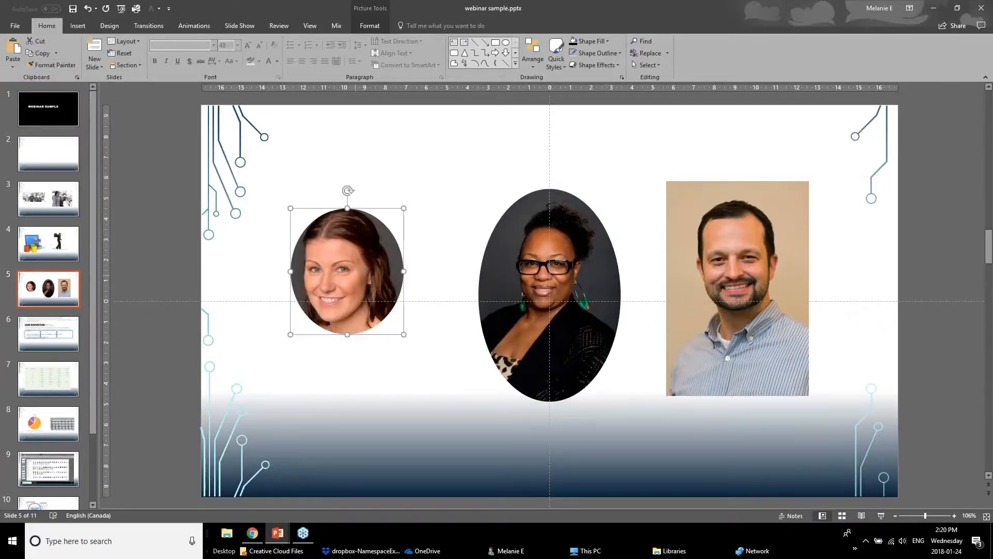
click(50, 66)
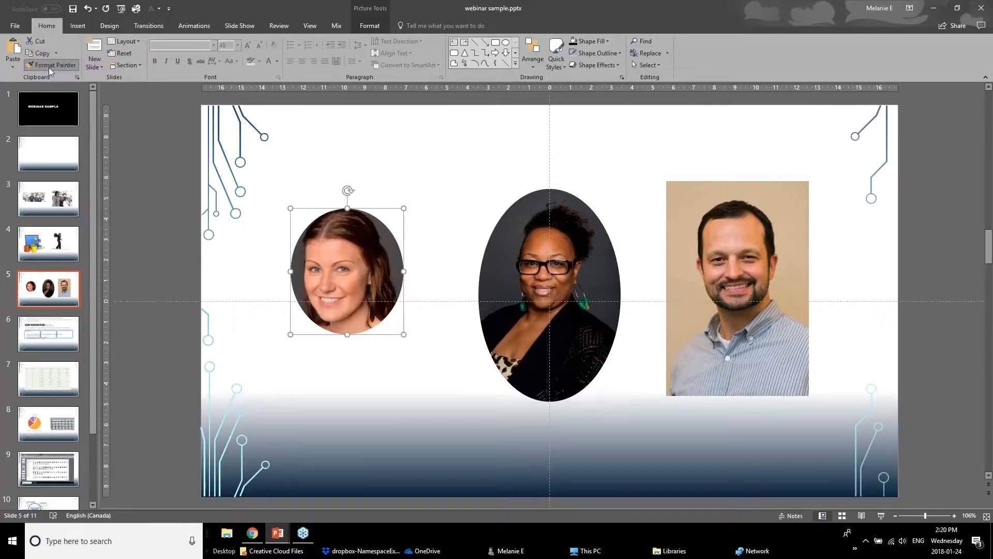
click(718, 265)
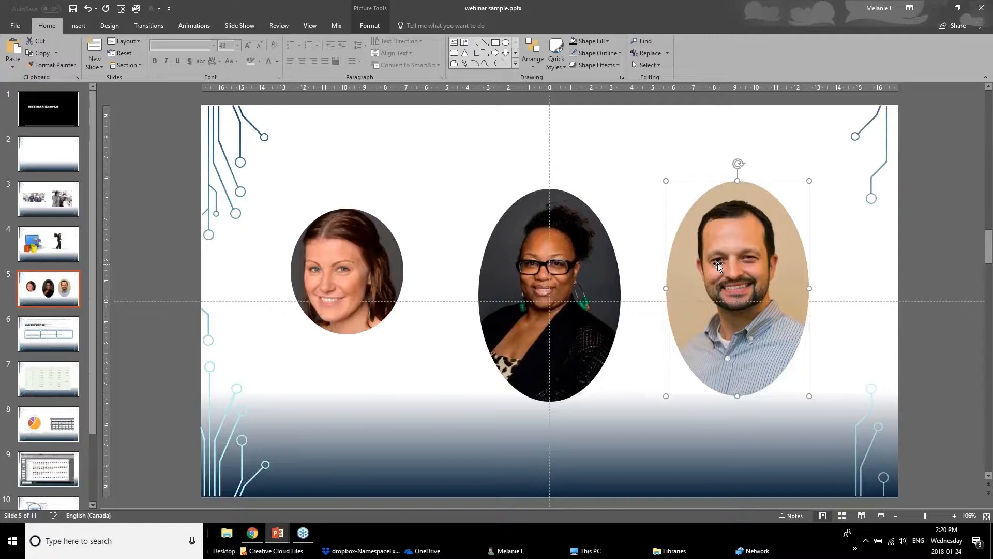
click(56, 68)
click(516, 323)
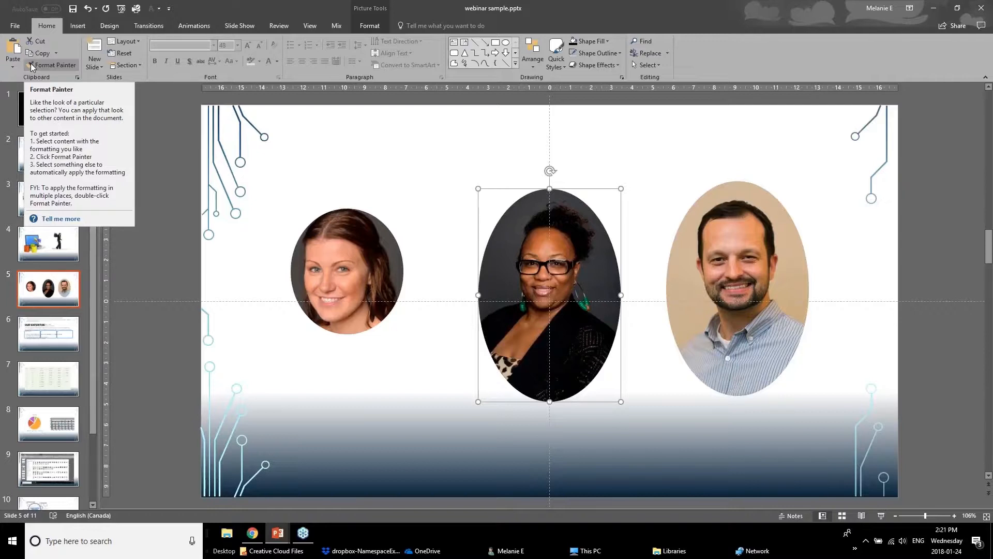
click(307, 424)
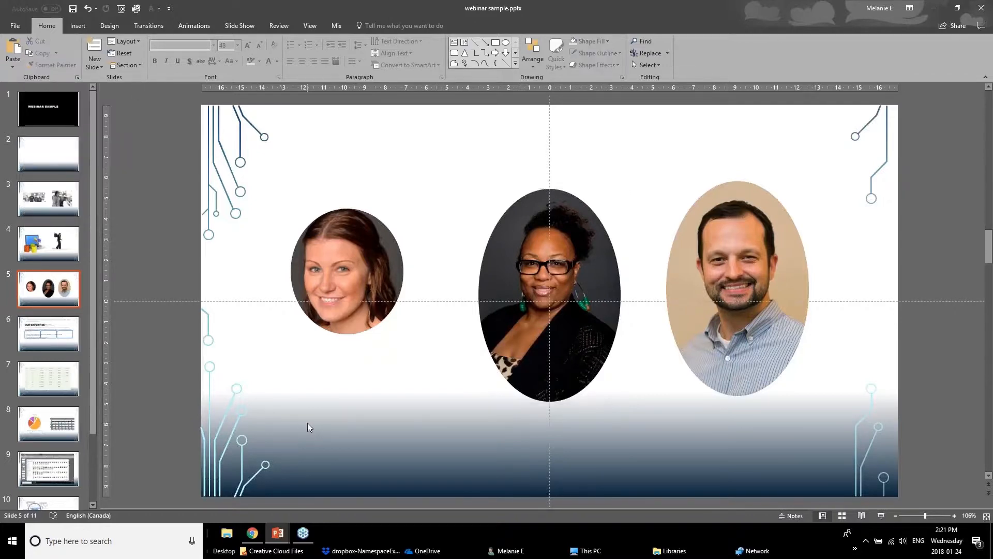
Step: Switch to the Powerpoint Webinar January 2018 v1 presentation and view the "Cropping & Framing" slide
mouse_move(282, 535)
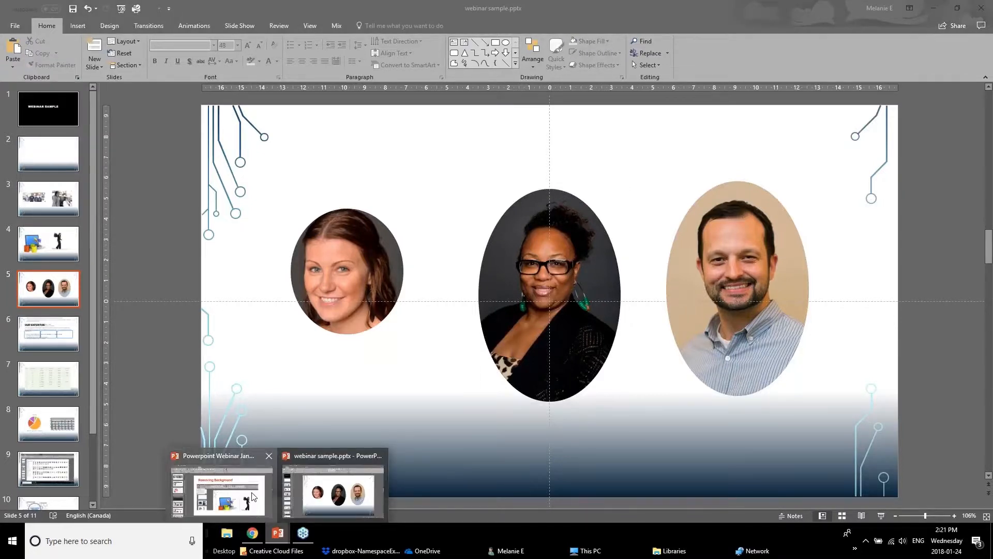
click(218, 489)
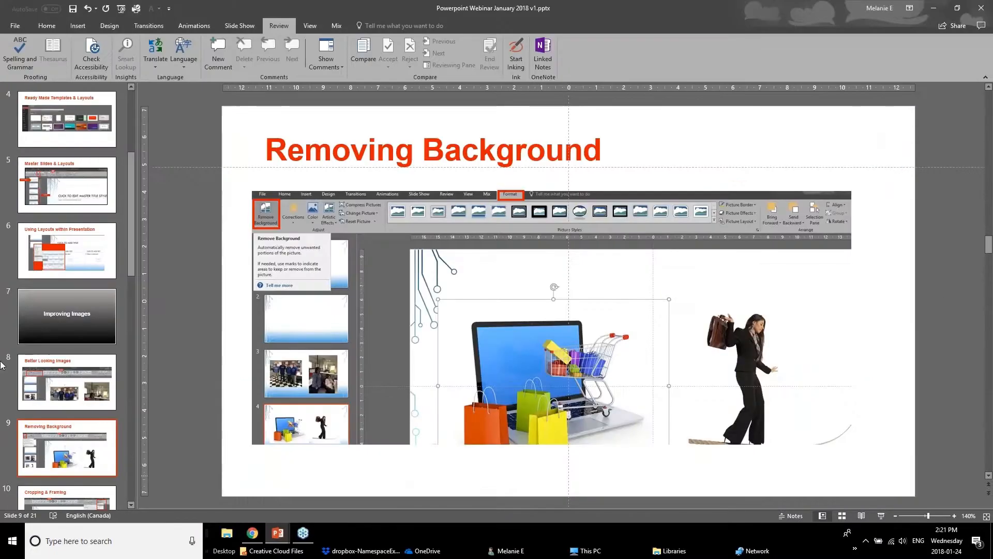
click(90, 393)
scroll(90, 391, down, 3)
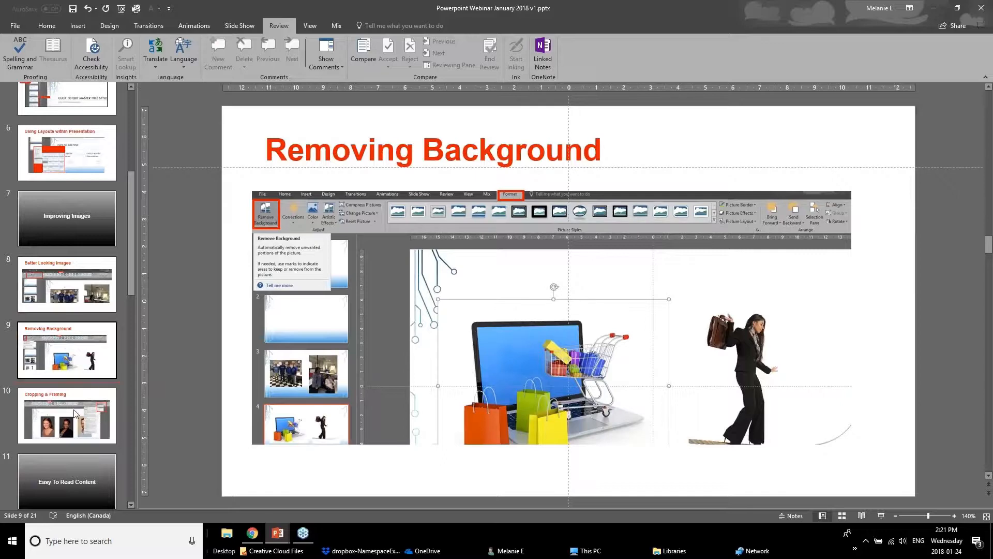
scroll(73, 413, down, 1)
scroll(72, 416, down, 1)
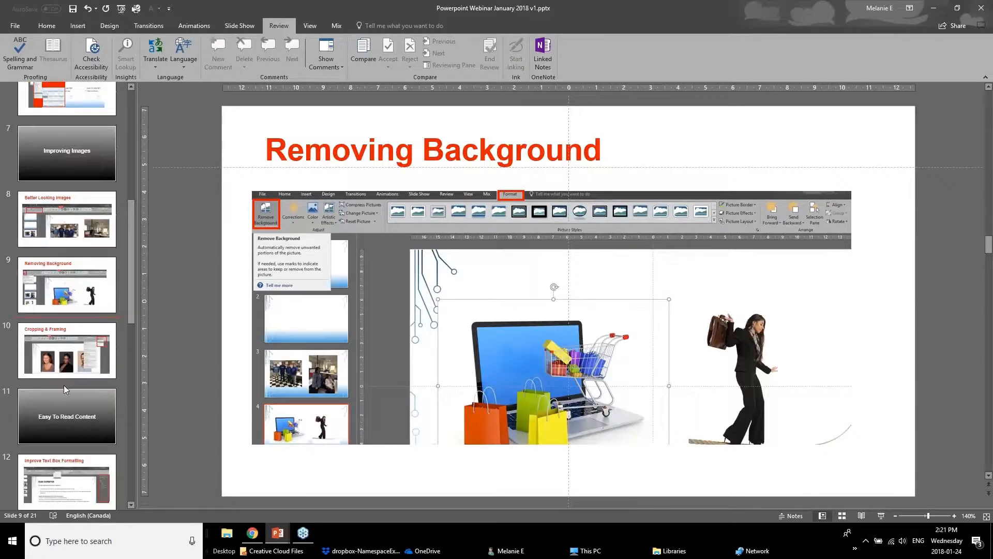
click(66, 376)
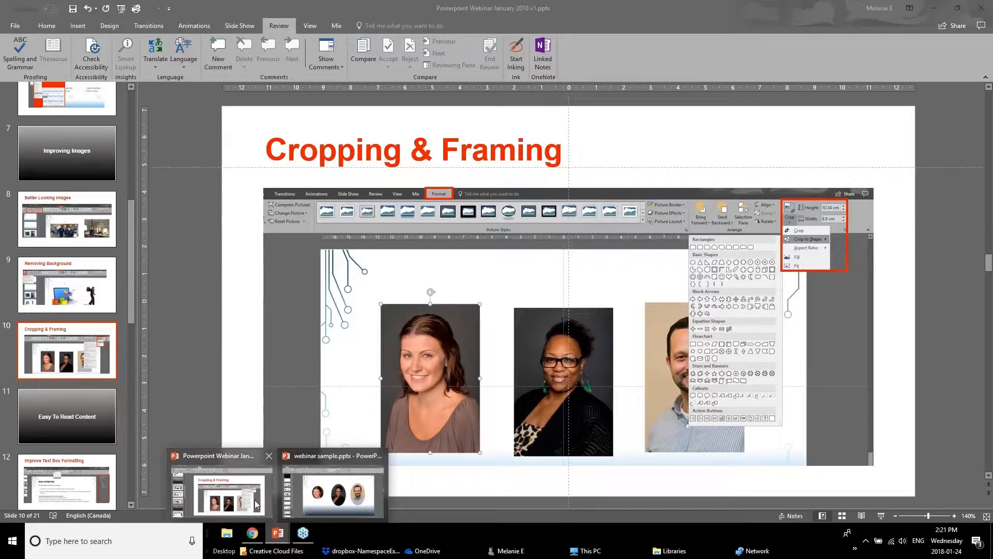
Step: Switch to the webinar sample presentation, apply a tilted white-frame picture style to the portrait of the woman in the brown top, and move it slightly up
click(234, 507)
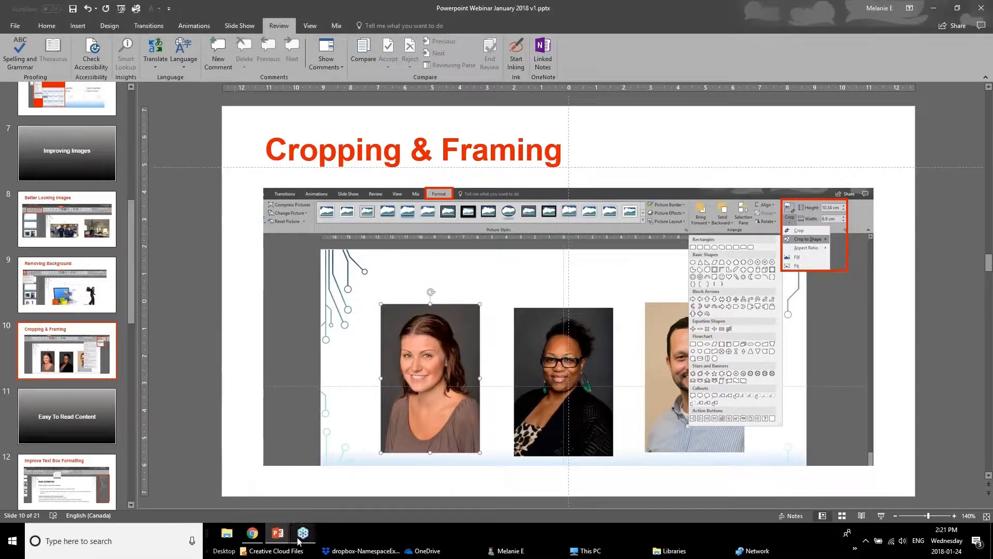
mouse_move(278, 533)
click(336, 491)
click(297, 213)
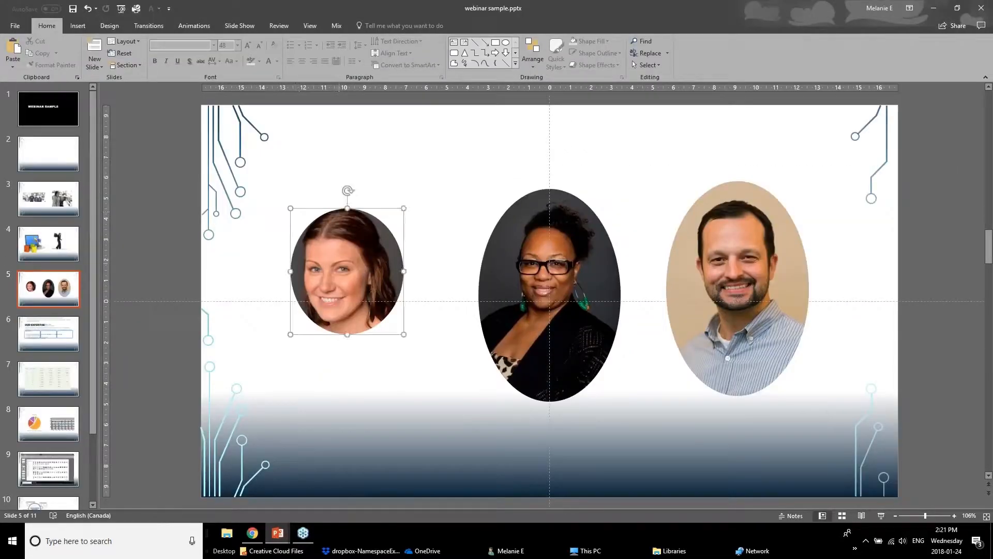
click(370, 26)
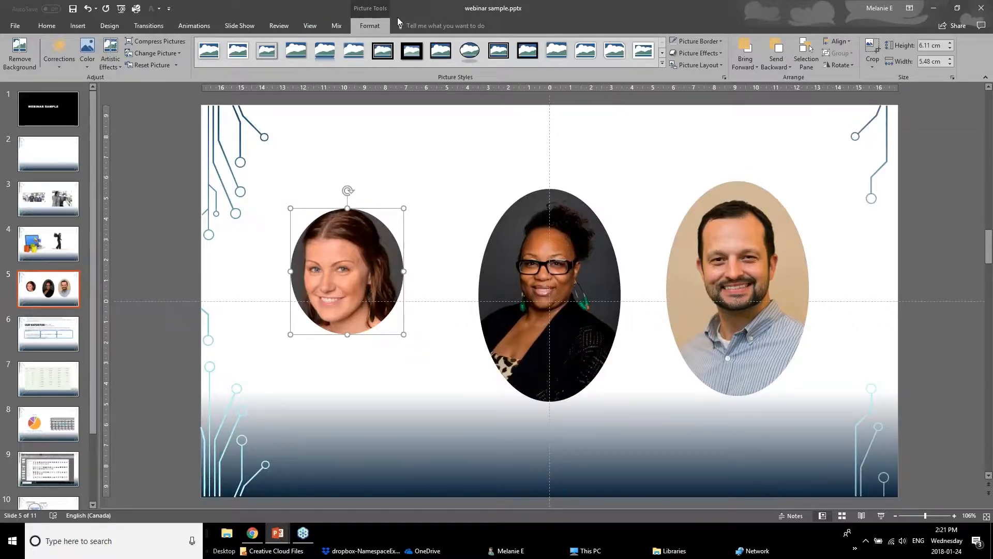
click(662, 64)
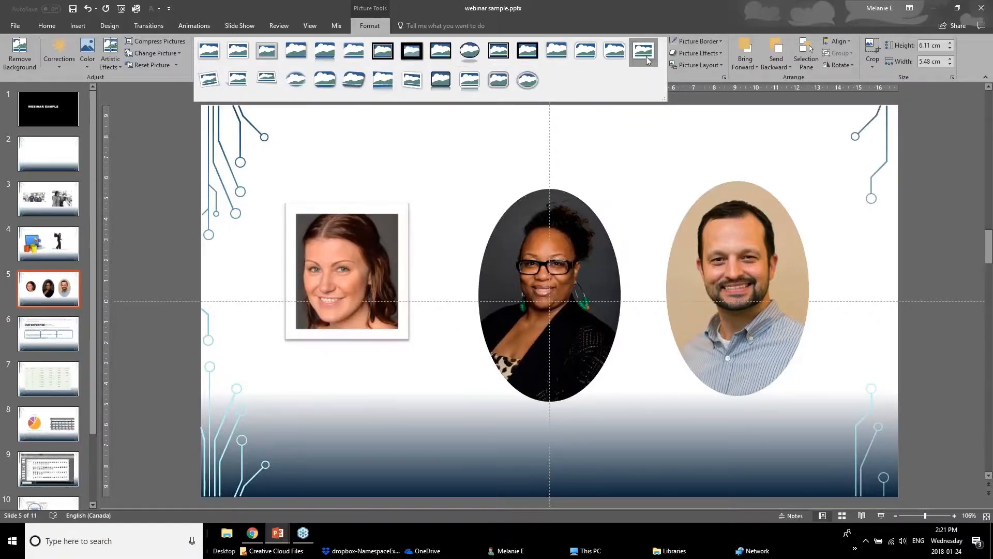
click(217, 76)
drag(359, 298, 376, 273)
click(199, 307)
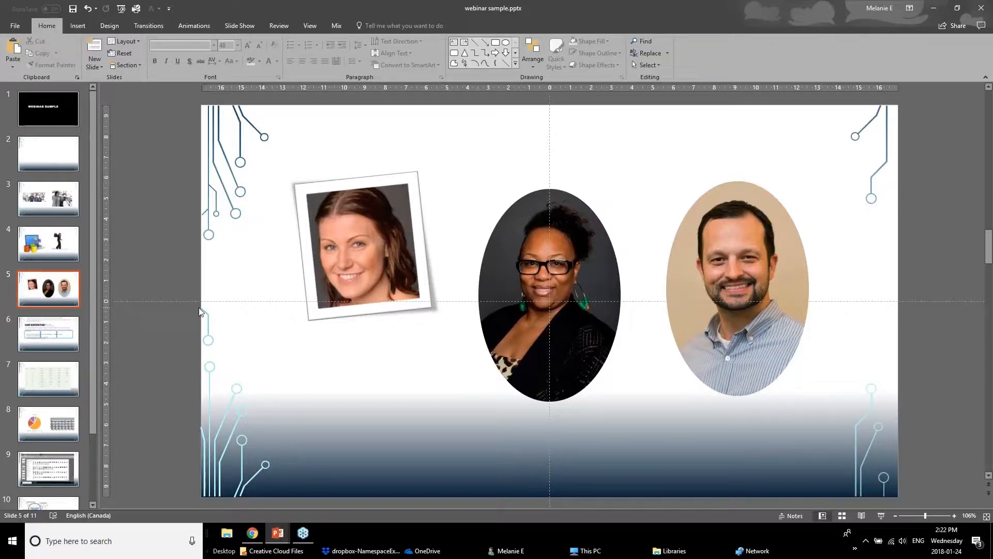
Step: Look through the picture border and picture effects options for the middle portrait on slide 5
click(520, 253)
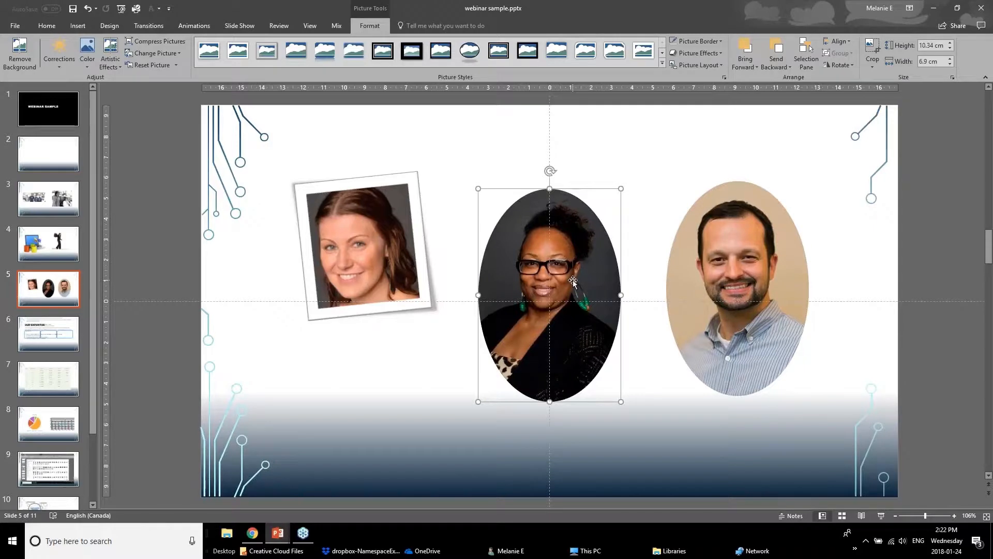
click(695, 43)
click(622, 151)
click(698, 41)
click(717, 45)
click(714, 53)
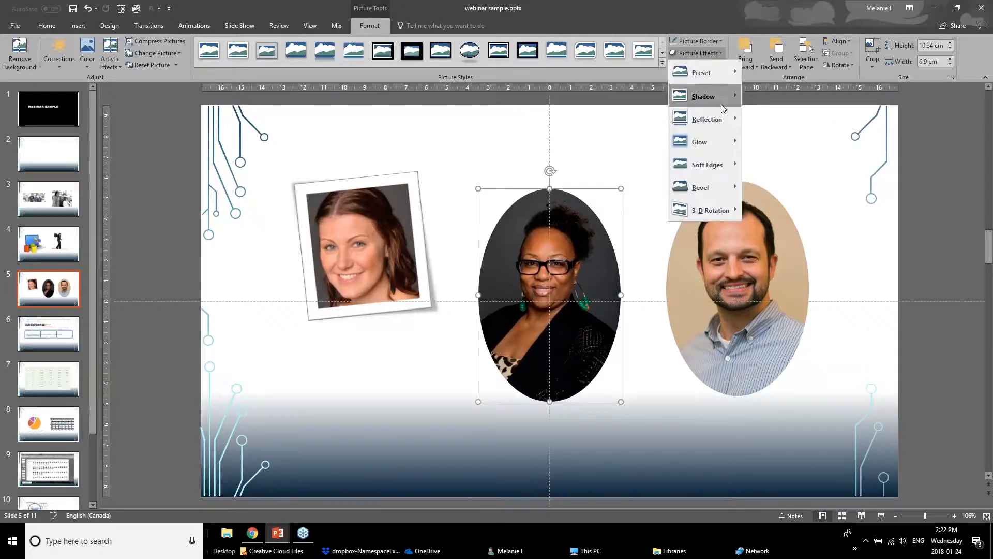
mouse_move(722, 104)
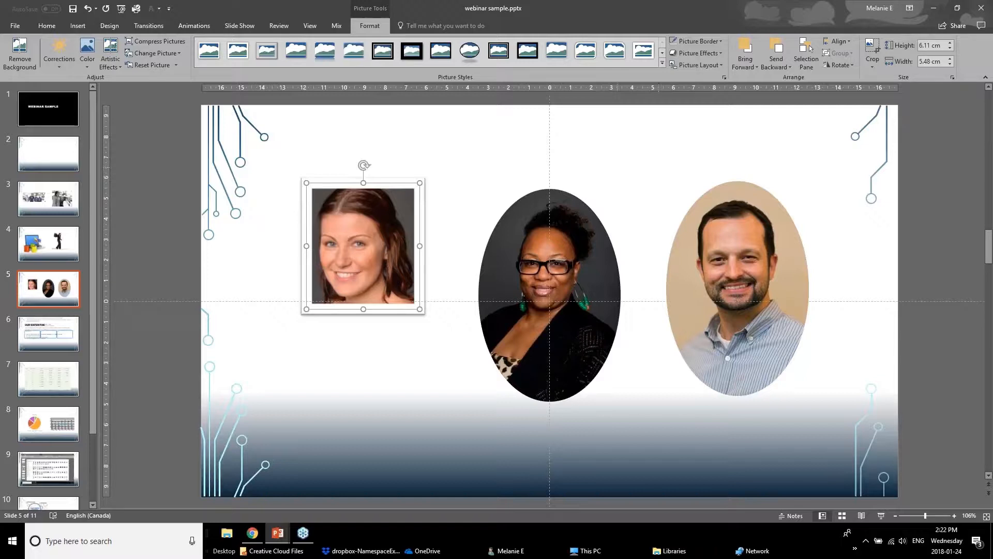
Step: Switch to the Powerpoint Webinar January 2018 v1 presentation and view the "Easy To Read Content" and "Improve Text Box Formatting" slides
click(277, 533)
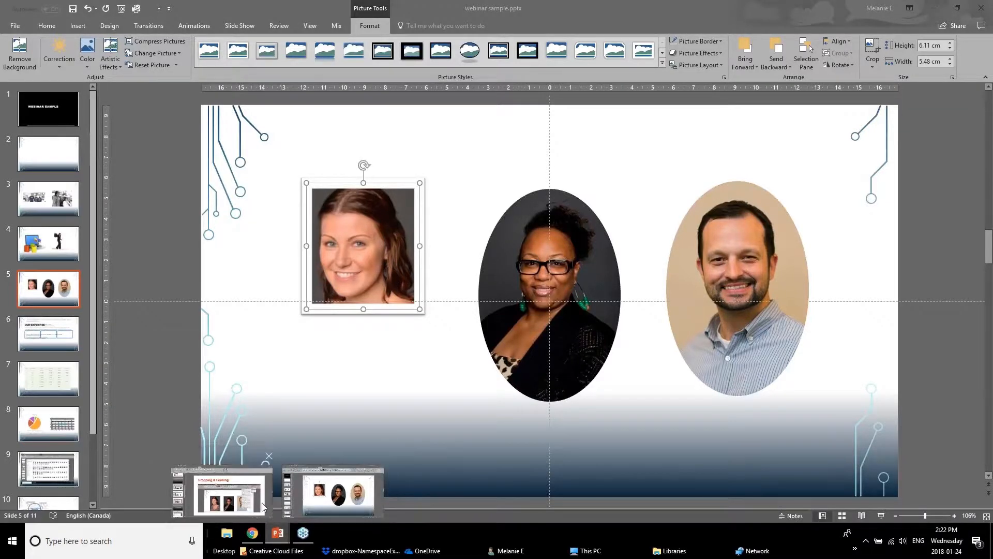
click(263, 506)
scroll(103, 382, down, 1)
click(85, 367)
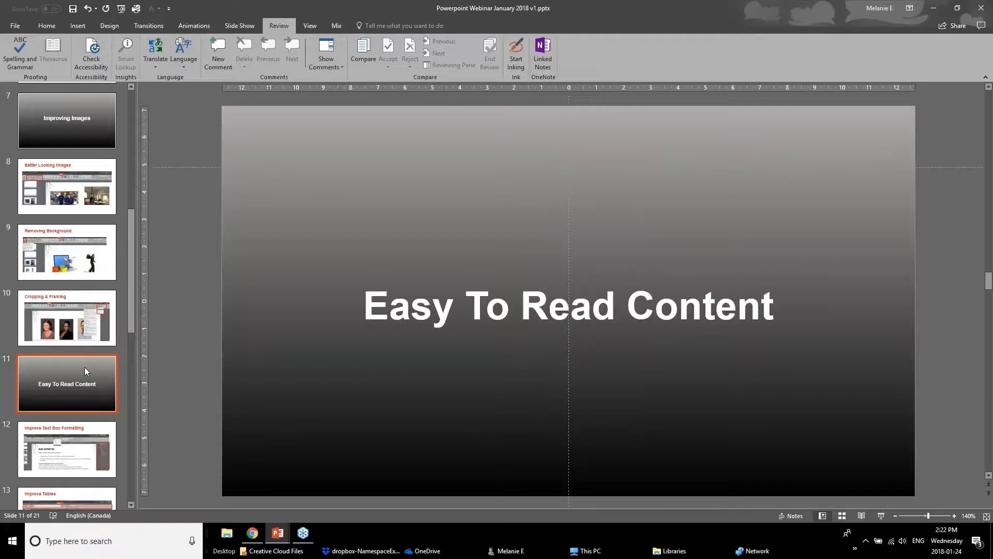
click(57, 473)
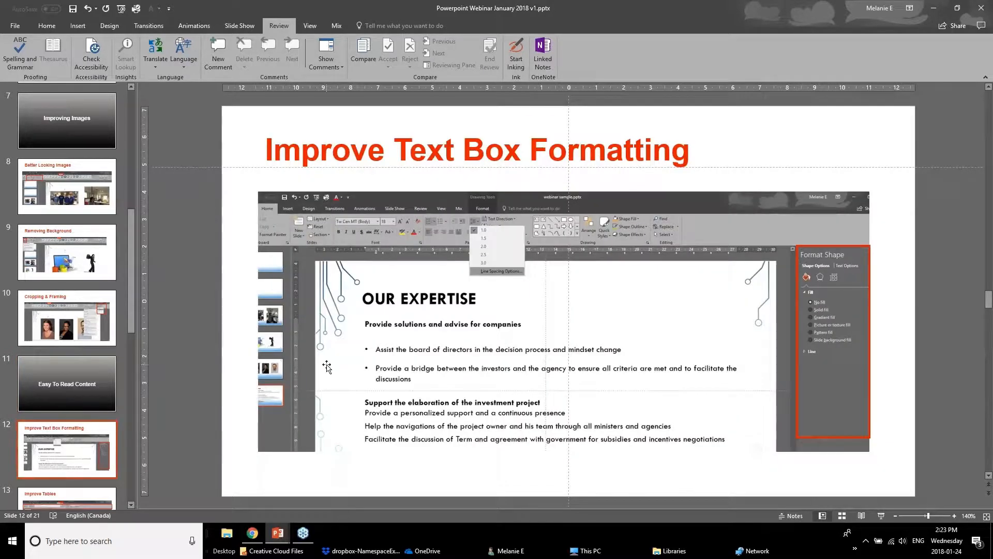
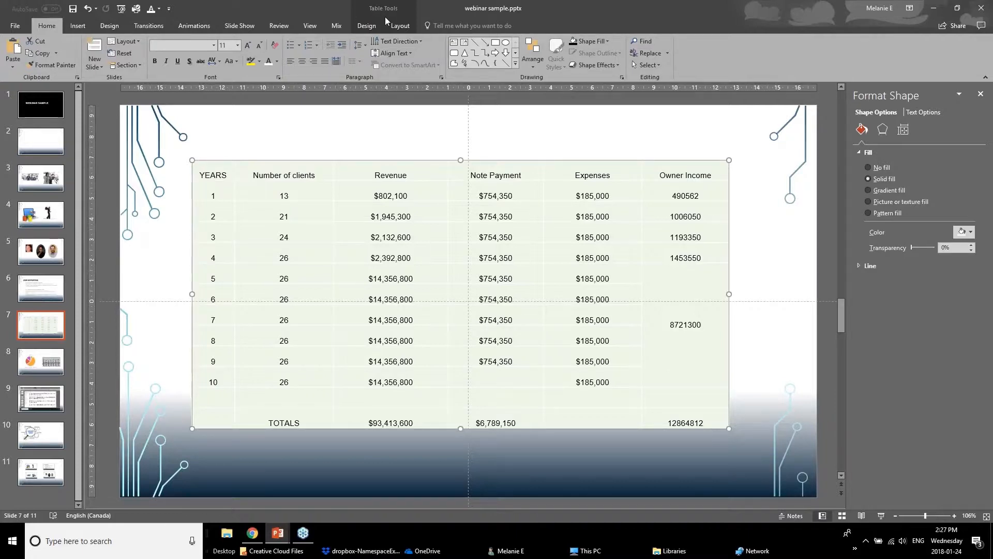
Step: Look through the design and layout options available for the table on slide 7 of the webinar sample presentation
click(367, 26)
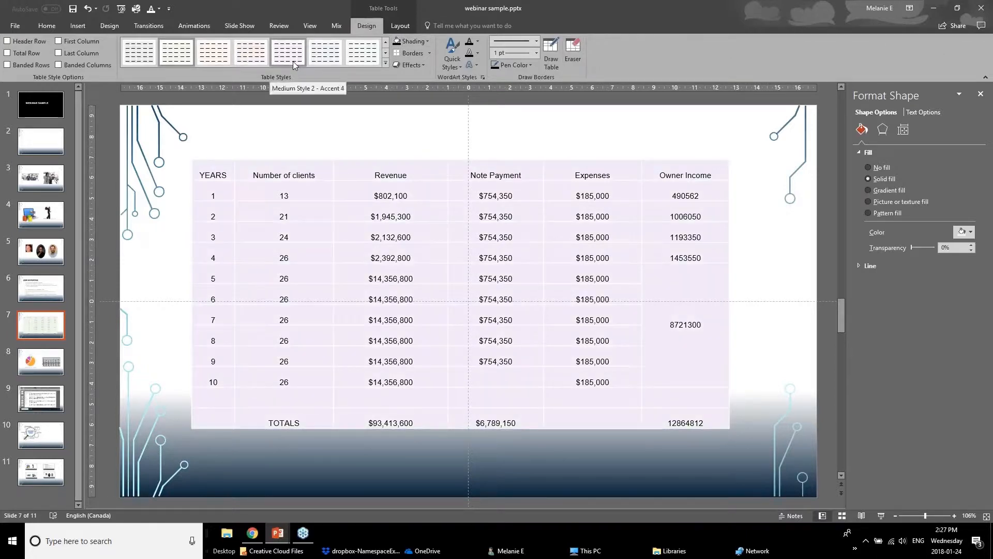
click(401, 27)
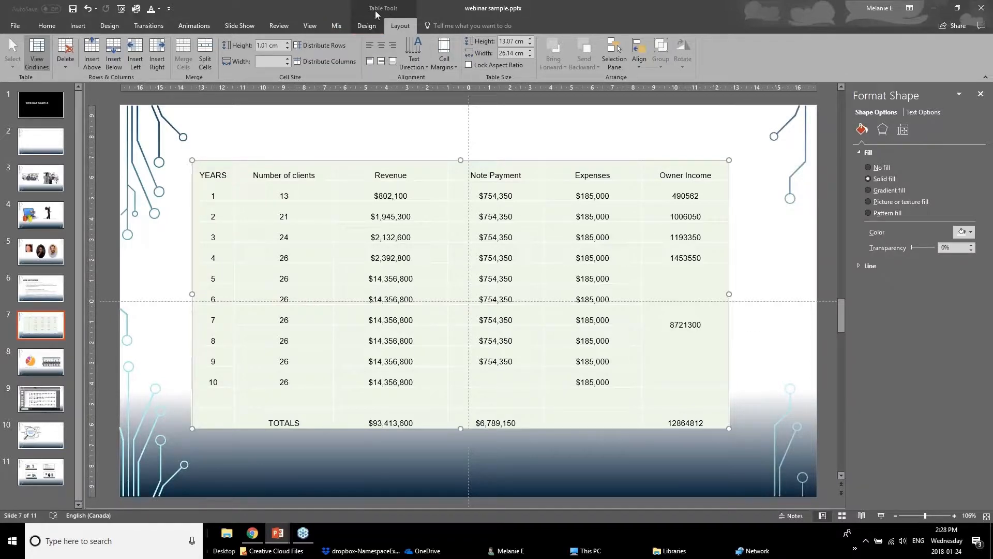
click(368, 27)
click(390, 27)
click(376, 29)
click(400, 27)
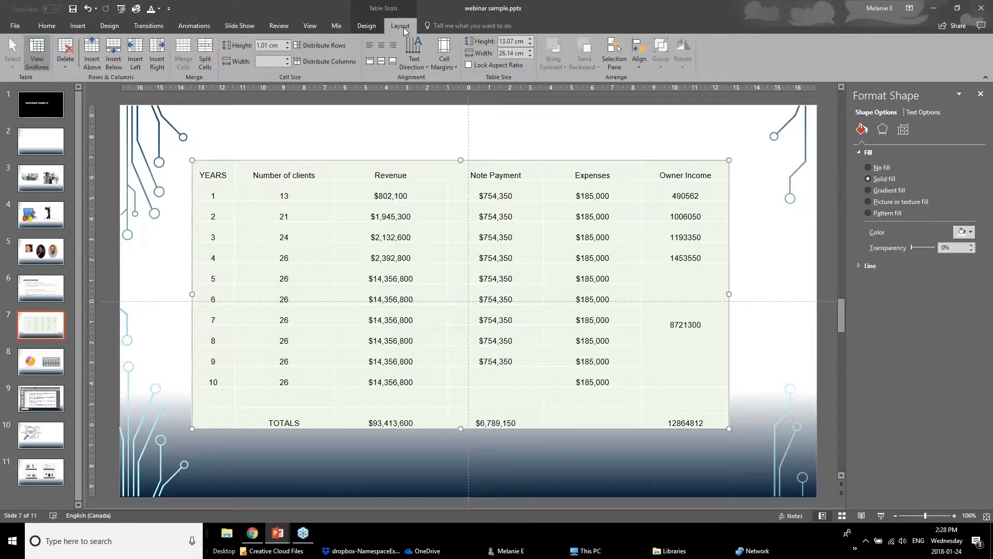
Step: Turn on Header Row, Total Row and Last Column formatting for slide 7's table and preview other table styles
click(371, 28)
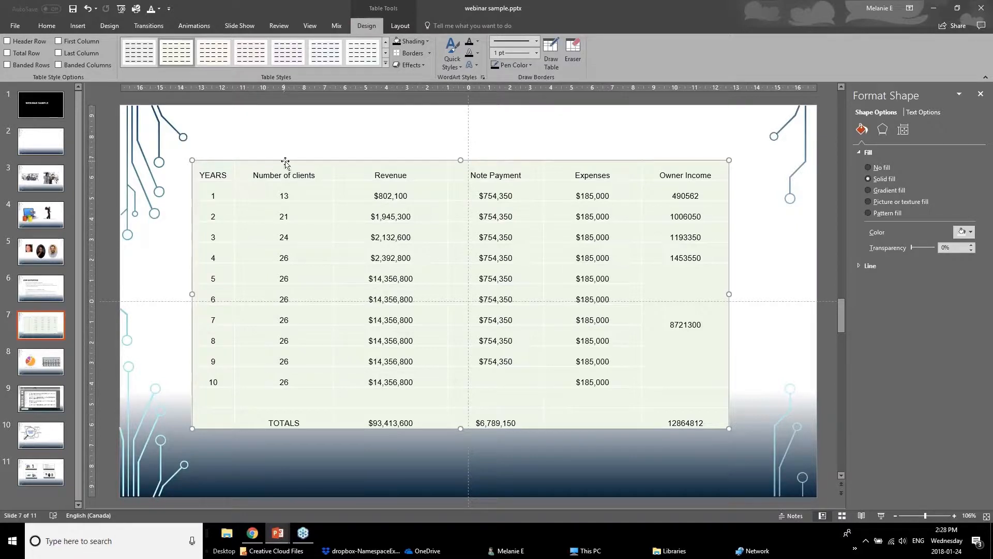
click(7, 41)
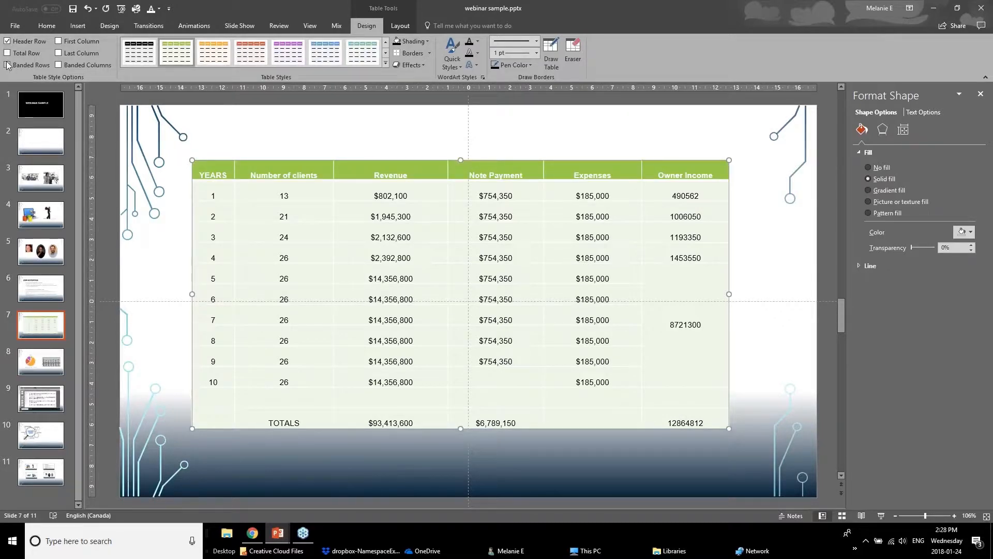
click(8, 54)
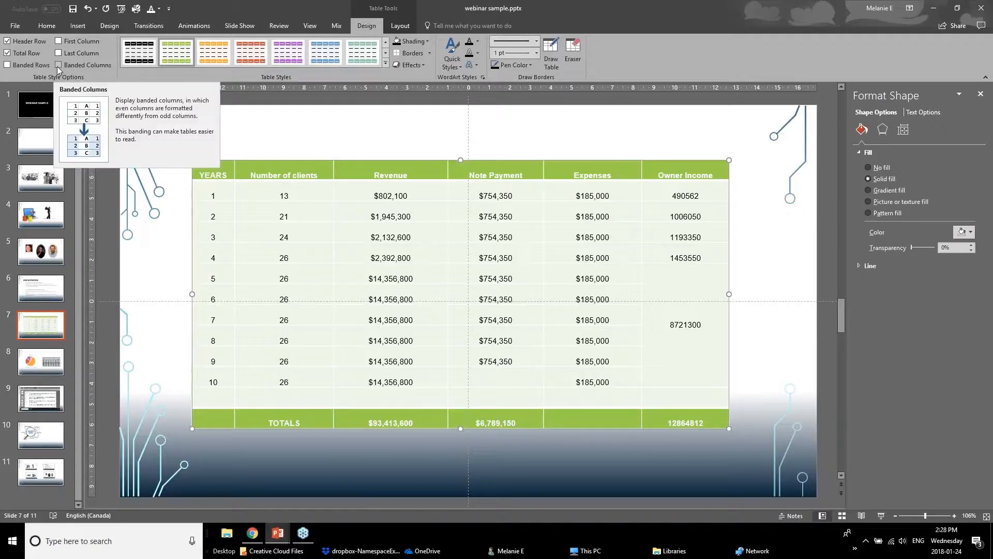
click(58, 53)
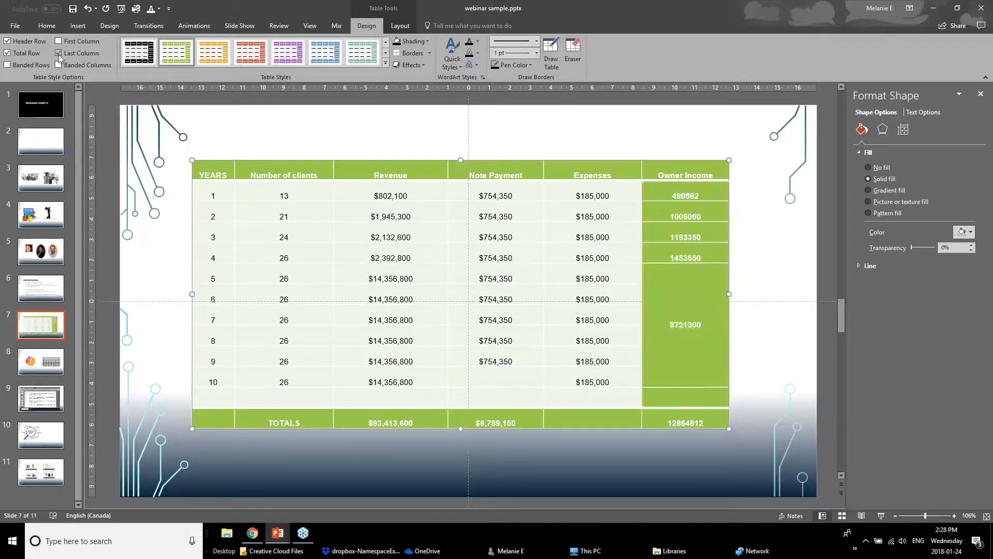
click(386, 63)
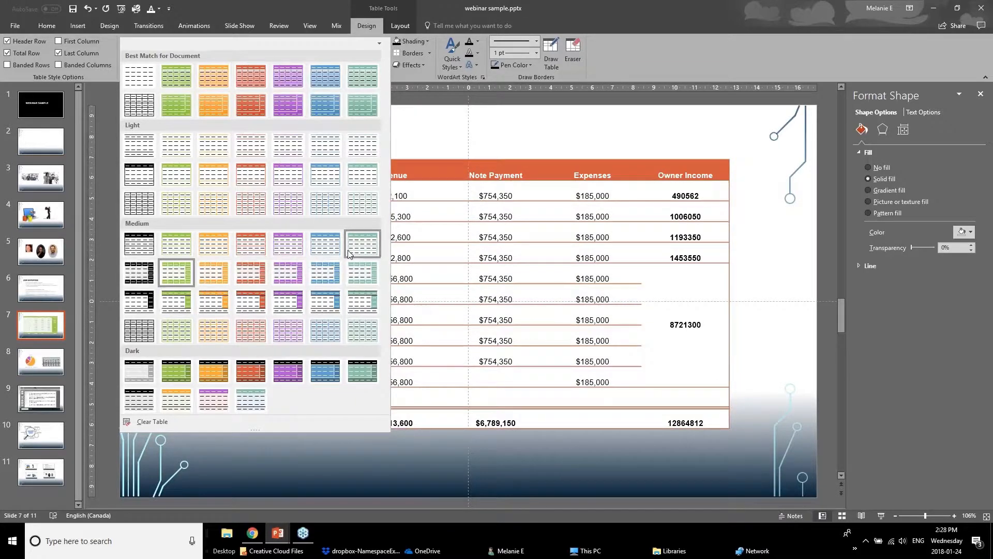
click(407, 148)
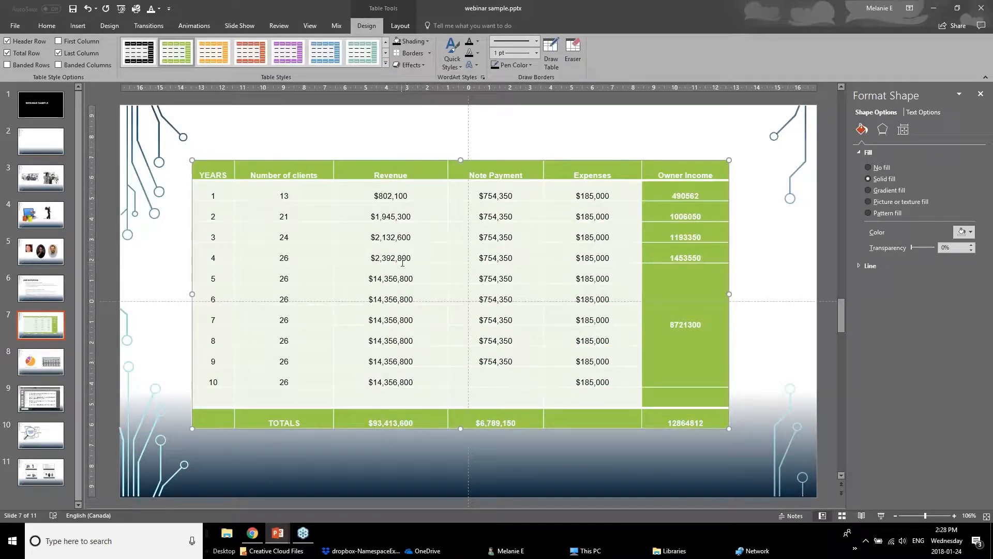
Step: Undo the header row, total row and last column formatting of the table
key(ctrl+z)
key(ctrl+z)
key(ctrl+z)
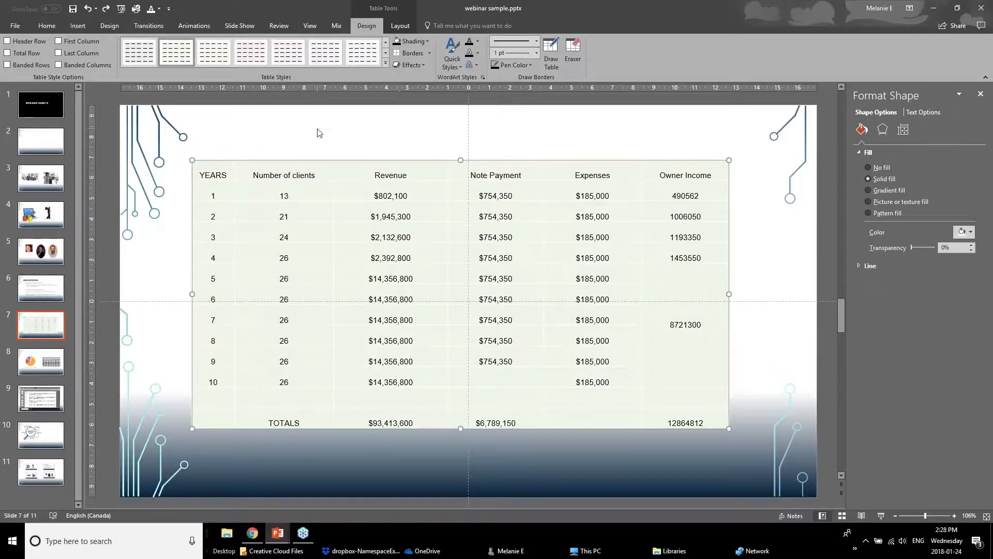
Step: Shade the table's header row dark red and set its text color to white
click(313, 143)
drag(204, 175, 707, 174)
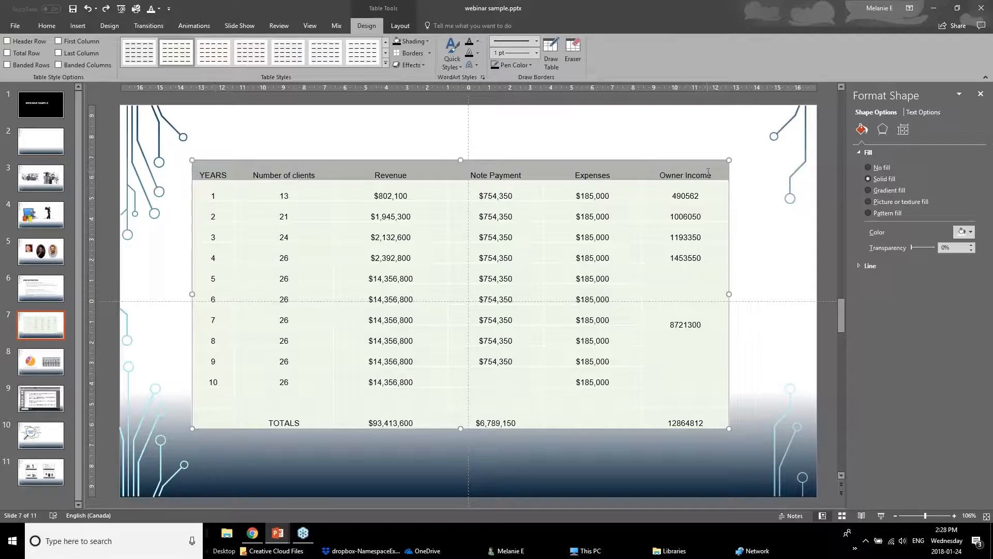
click(427, 41)
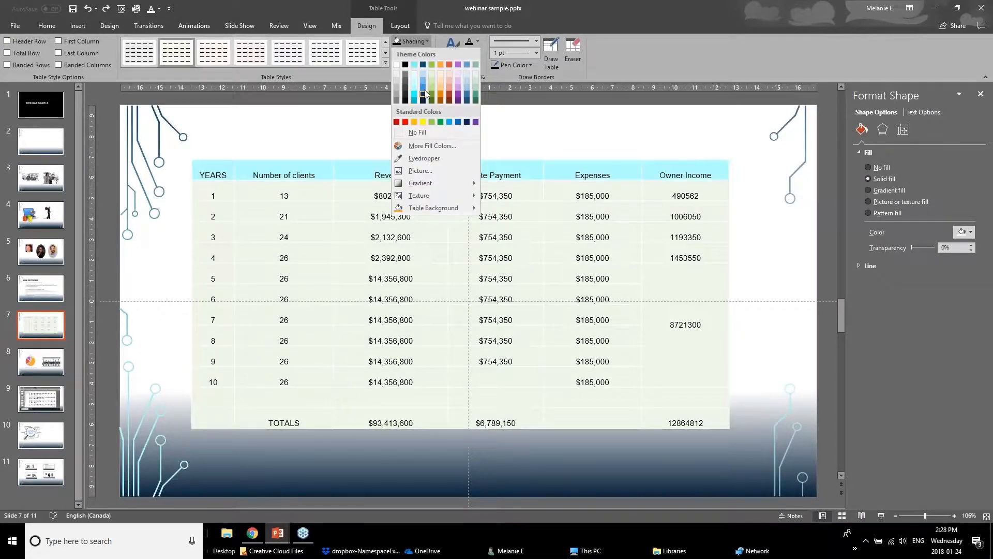
click(396, 122)
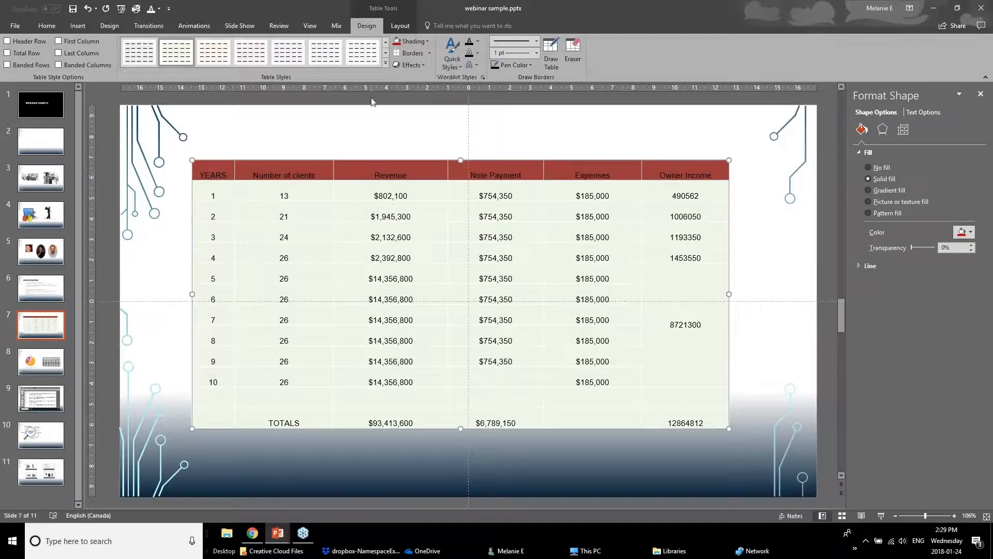
click(476, 43)
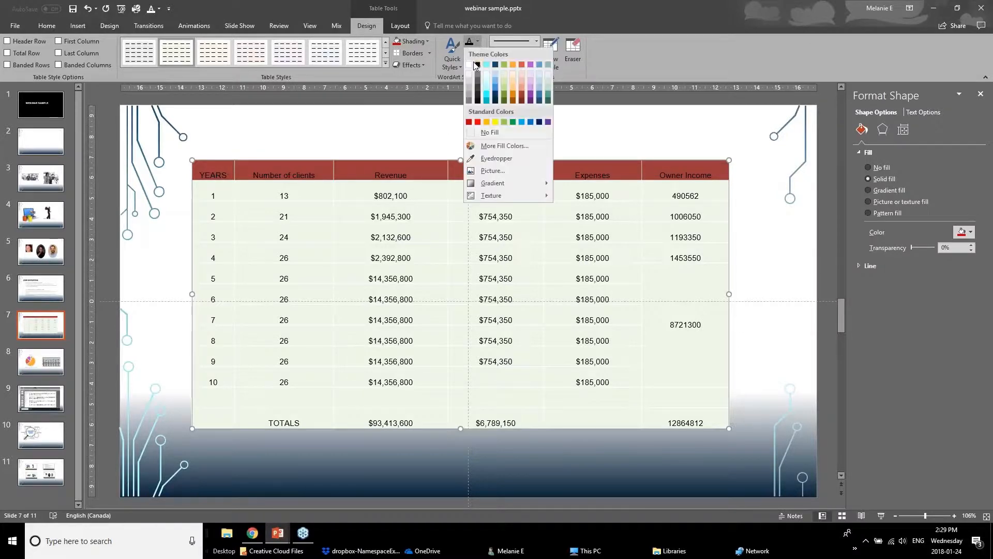
click(469, 64)
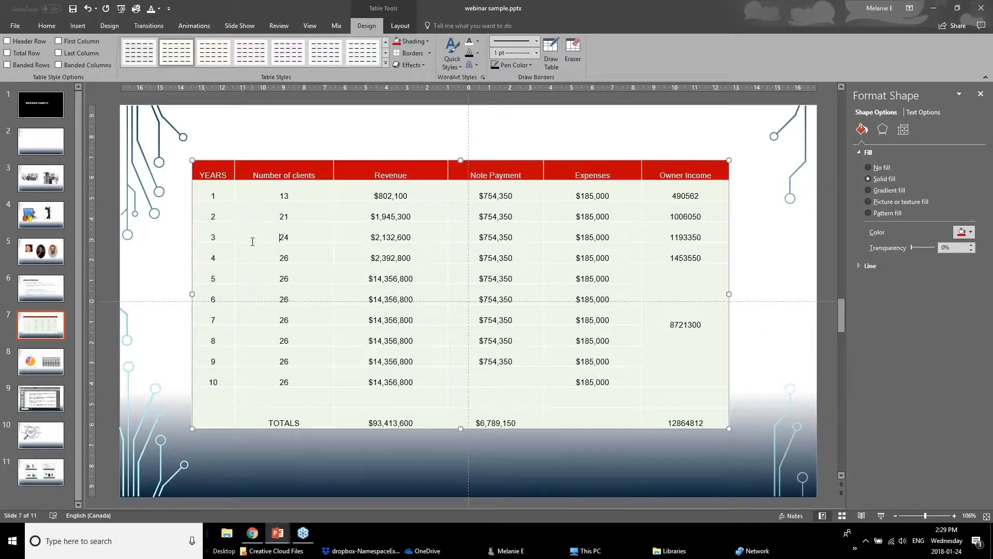
Step: Select the whole table and choose a dark pen color for its borders
drag(206, 174, 673, 427)
click(430, 53)
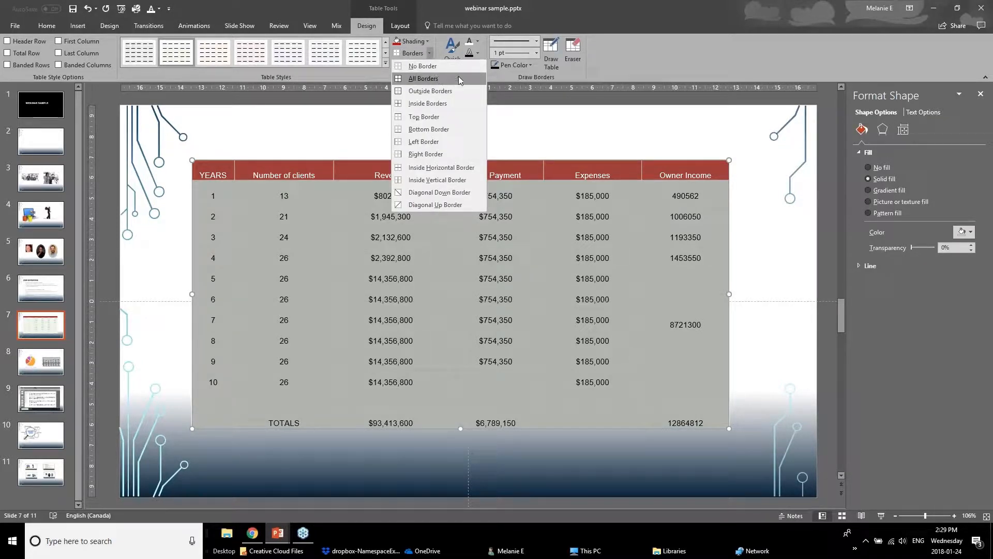
click(537, 54)
click(536, 54)
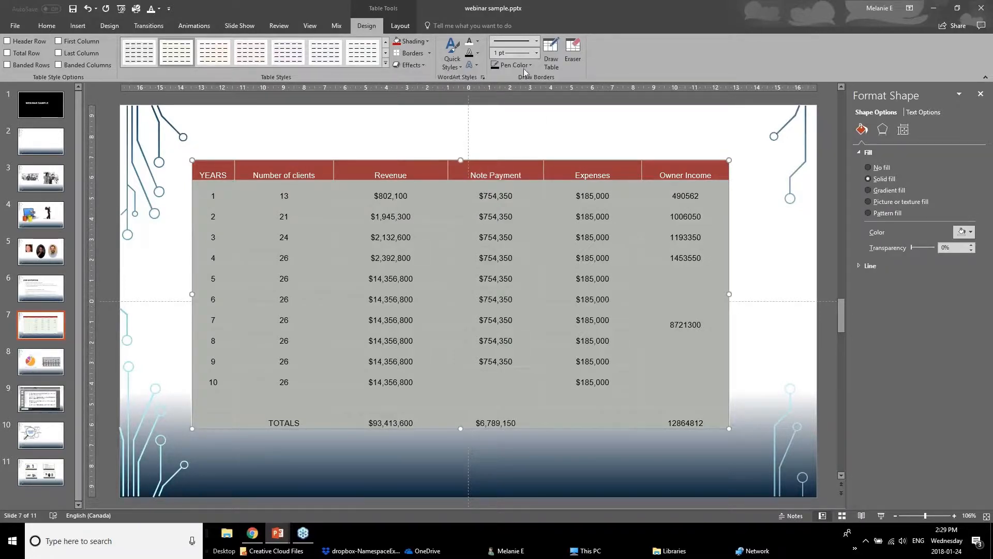
click(524, 68)
click(496, 114)
click(523, 65)
click(501, 110)
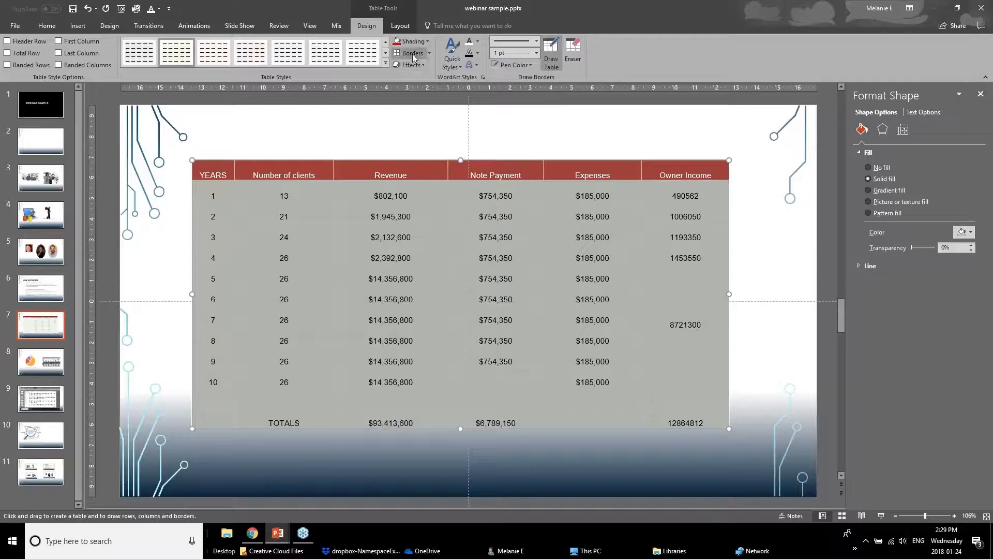
click(413, 56)
click(390, 156)
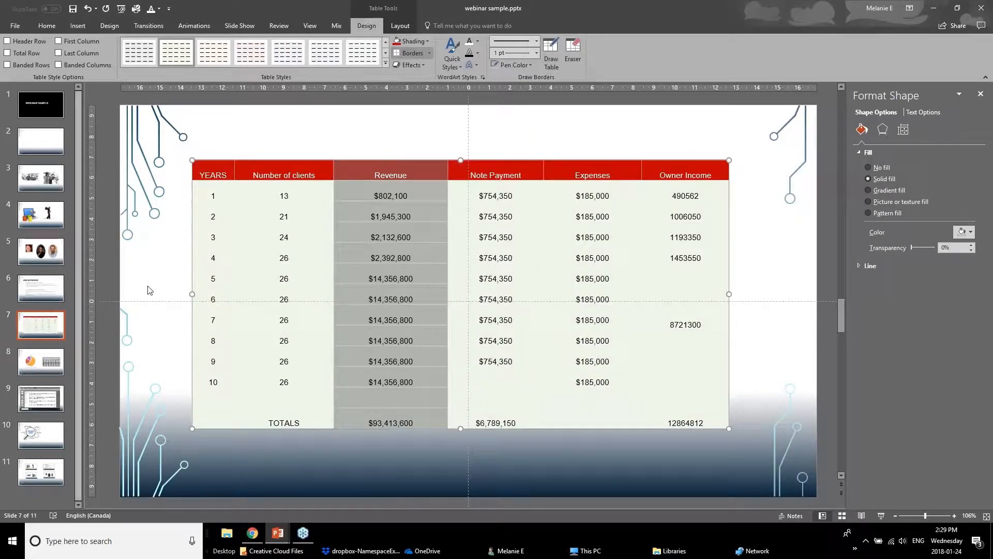
Step: Apply All Borders to the table cells below the header row, from year 1 through the totals row
click(148, 290)
drag(210, 195, 688, 422)
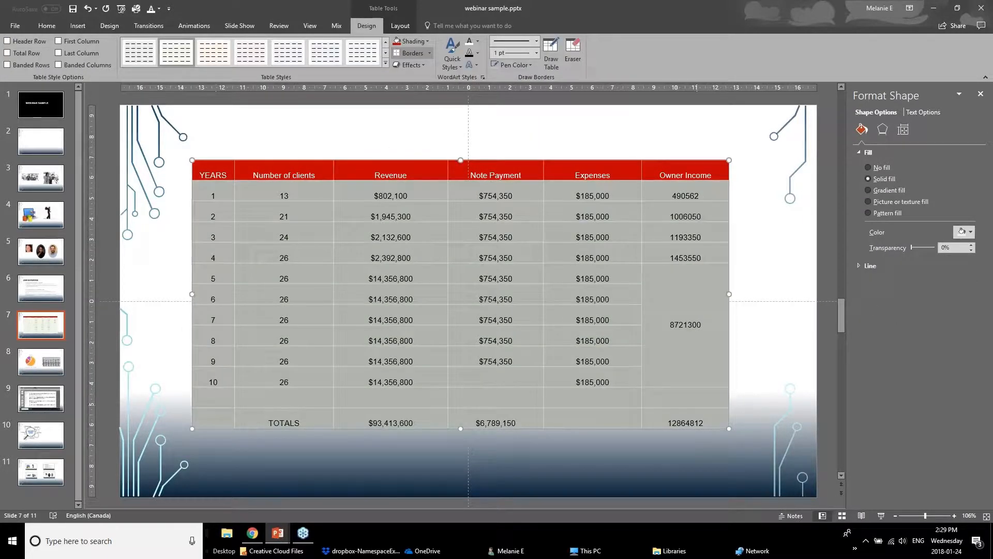
click(429, 53)
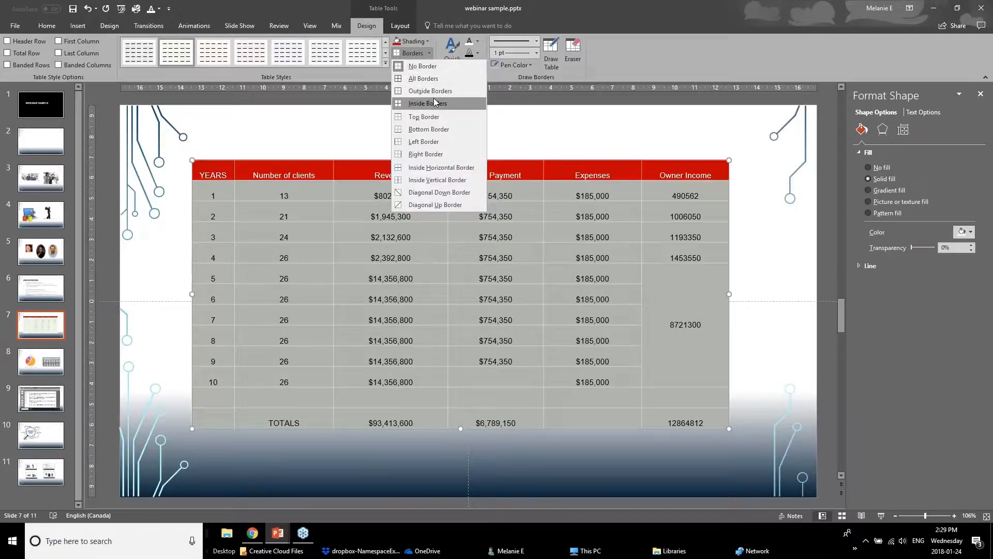
click(433, 80)
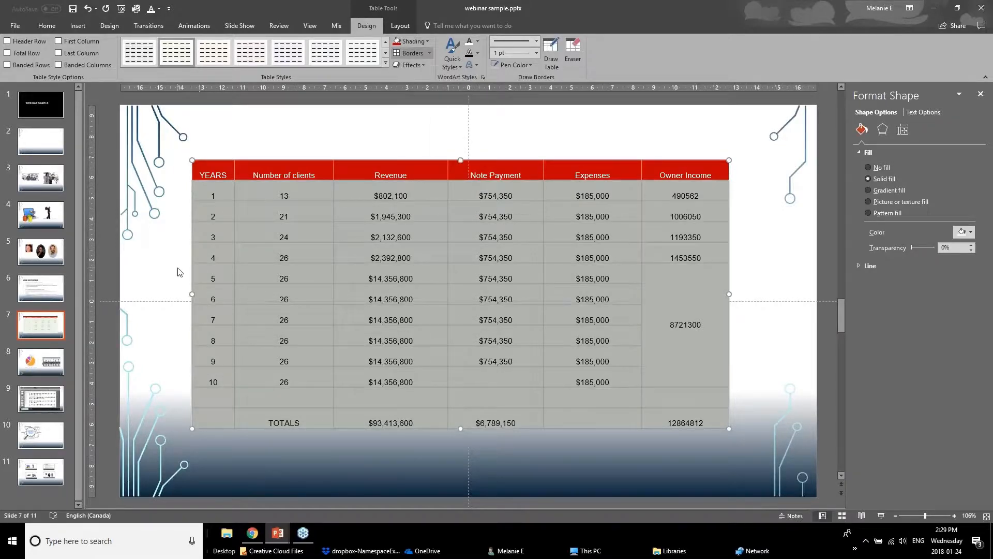
click(180, 271)
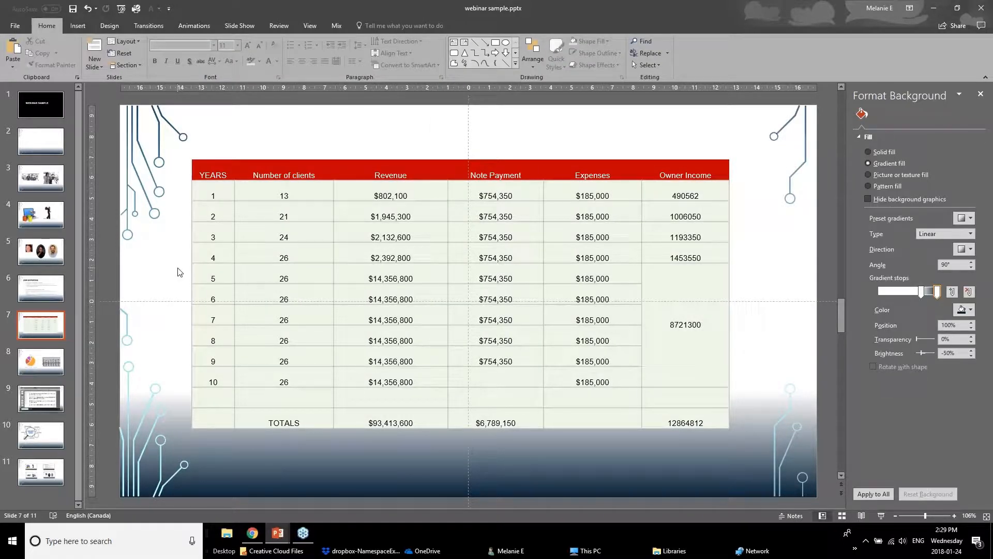
drag(206, 195, 696, 231)
click(683, 276)
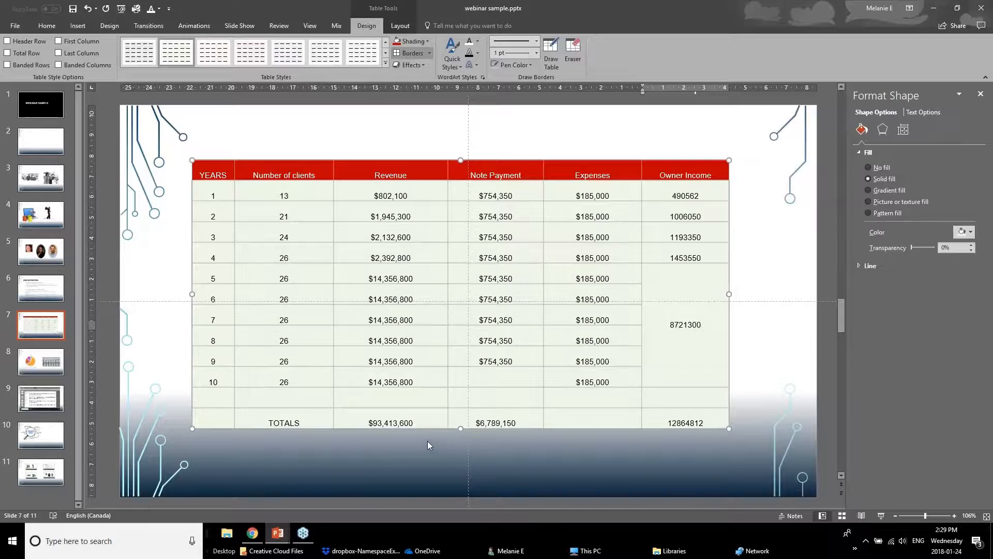
click(217, 192)
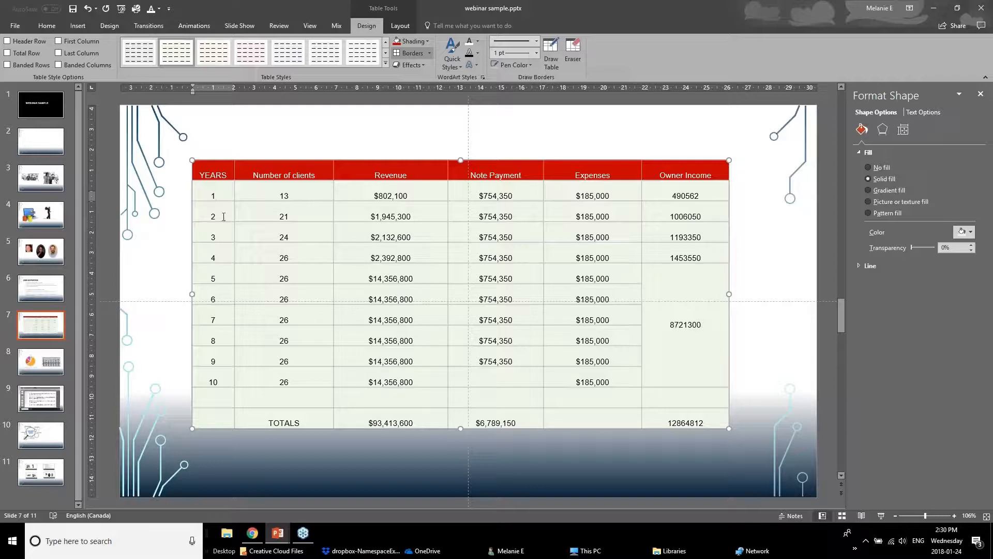
Step: Center the whole table's text vertically and horizontally in its cells, trying right alignment in between
click(400, 26)
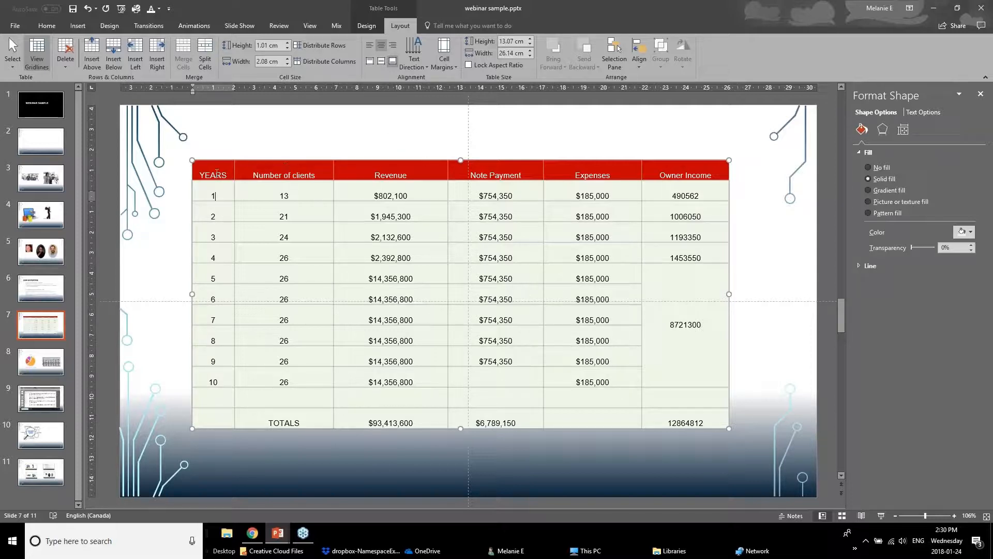
click(226, 160)
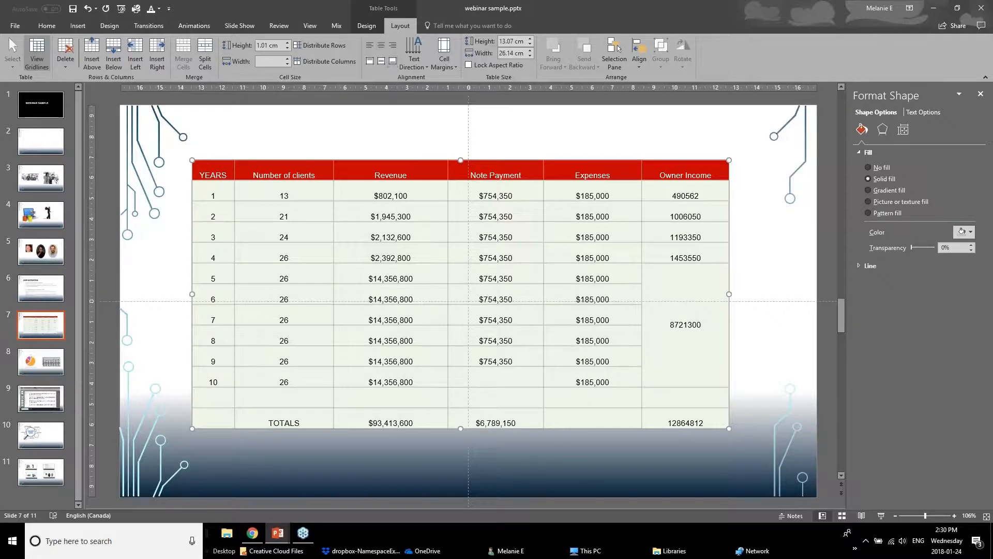
click(381, 62)
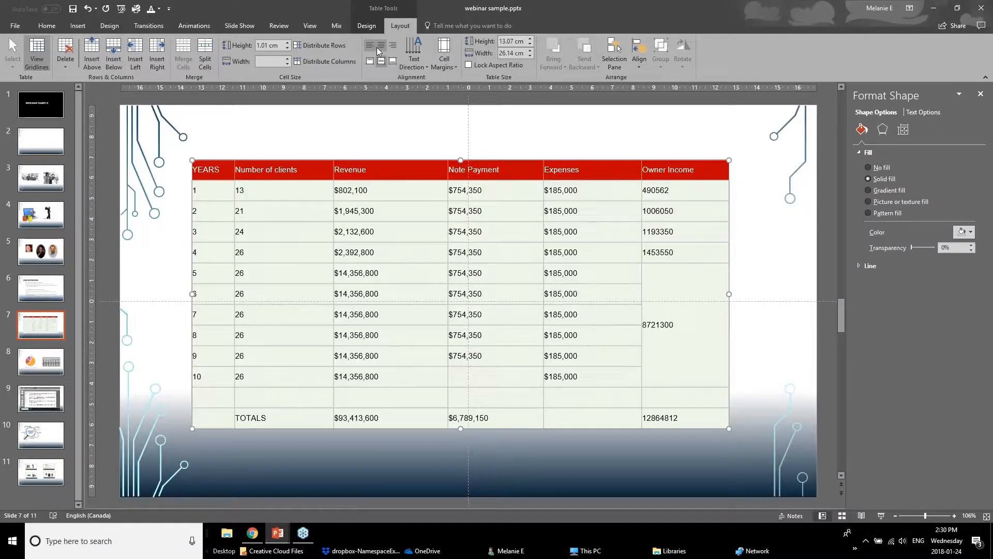
click(394, 45)
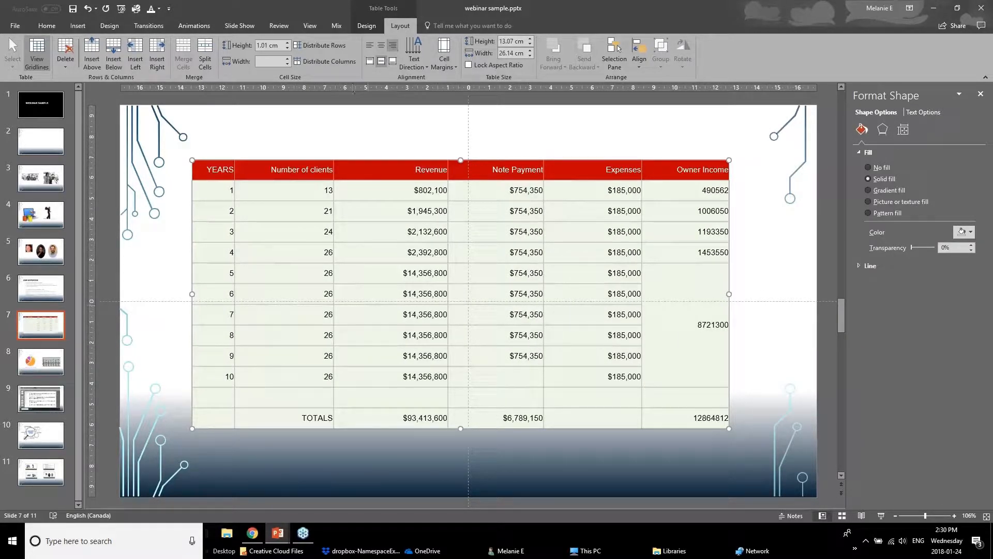
click(381, 45)
Step: Try rotating the text of the YEARS column cells by 90°, and set its direction back to horizontal
click(265, 227)
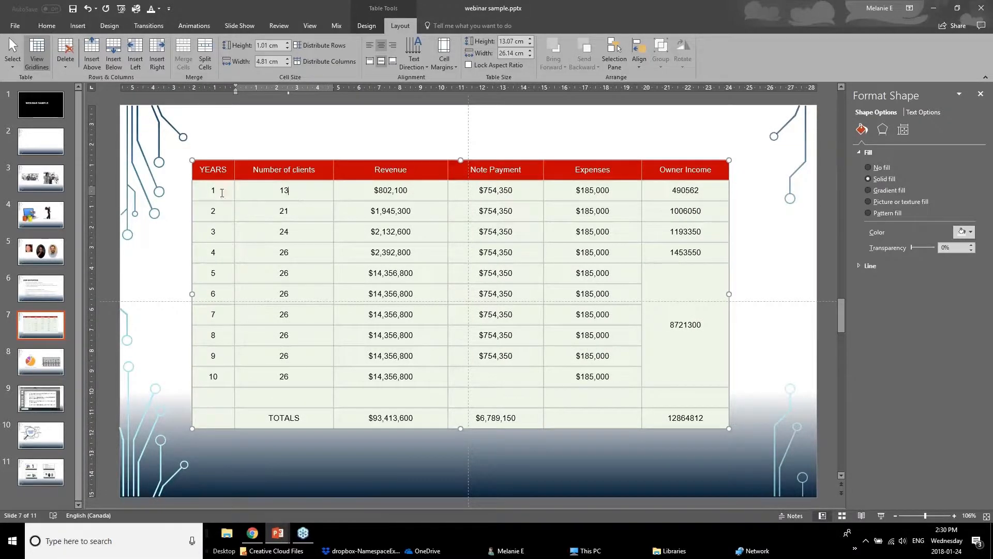
drag(221, 193, 198, 403)
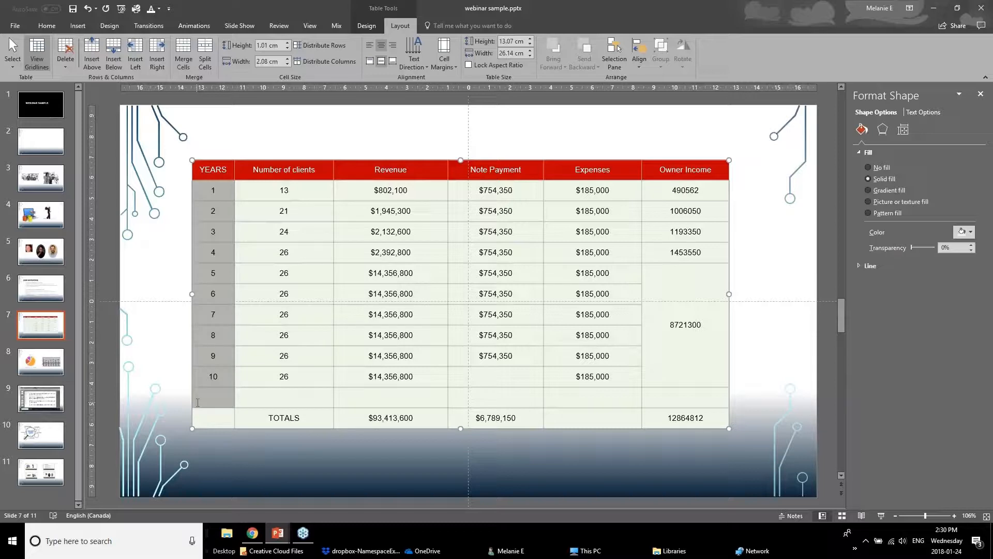
click(416, 67)
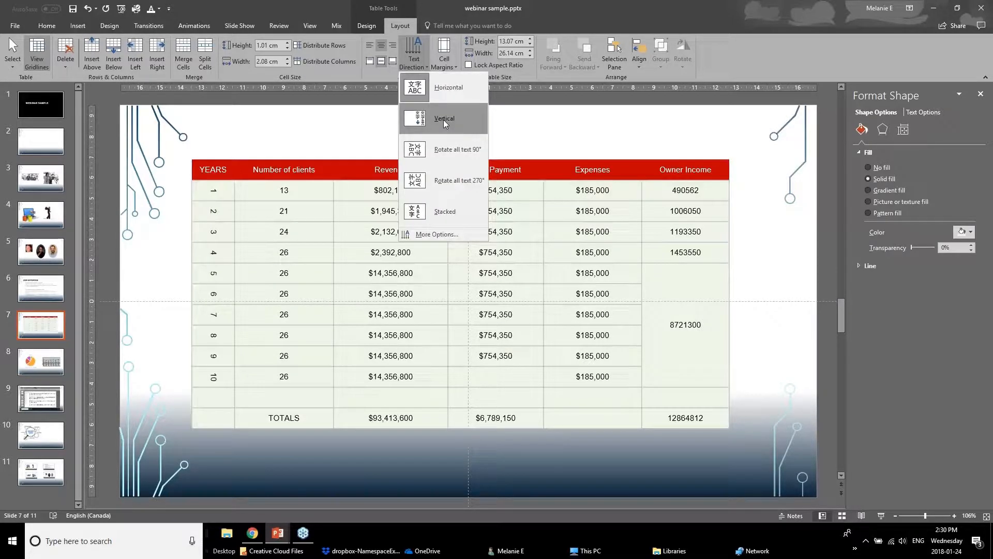
click(442, 150)
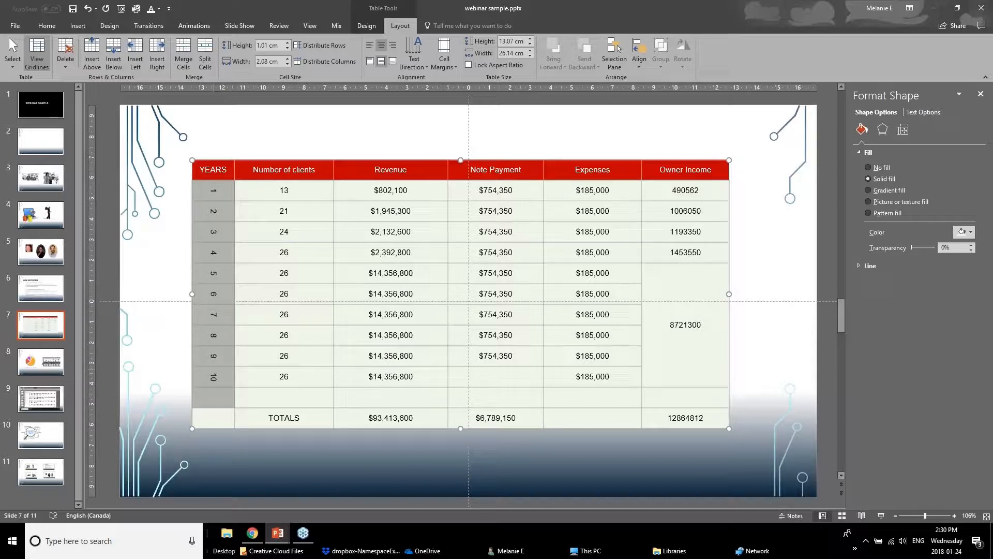
click(416, 60)
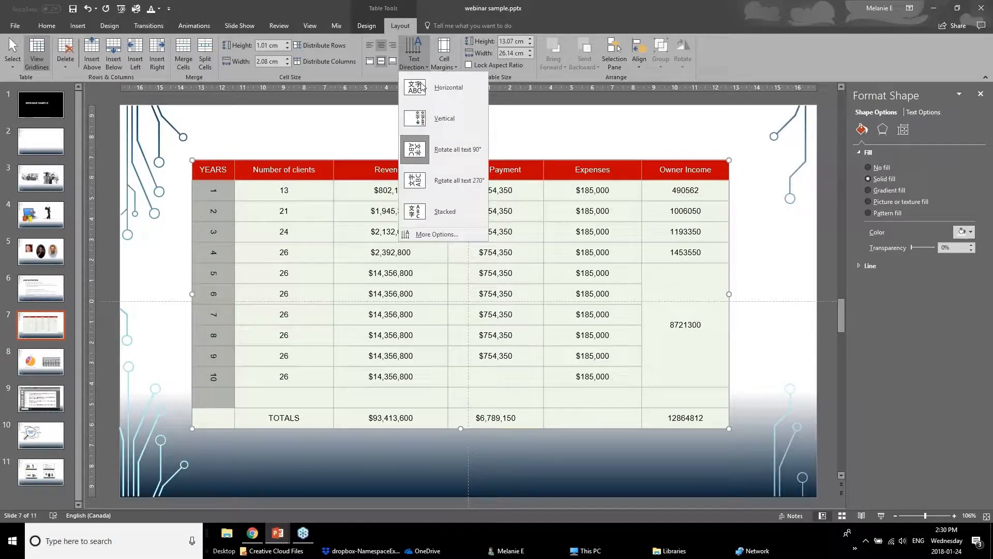
click(430, 97)
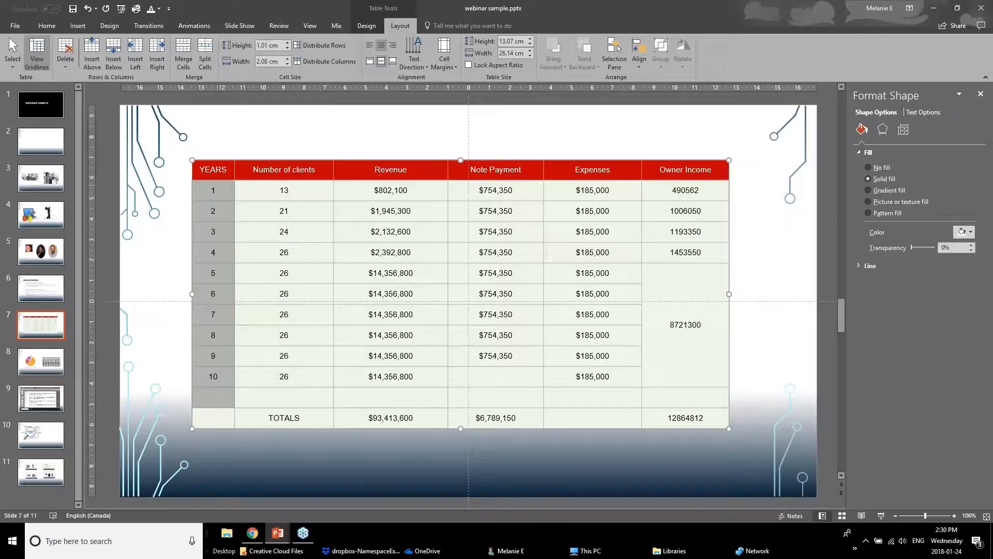
click(212, 169)
click(444, 61)
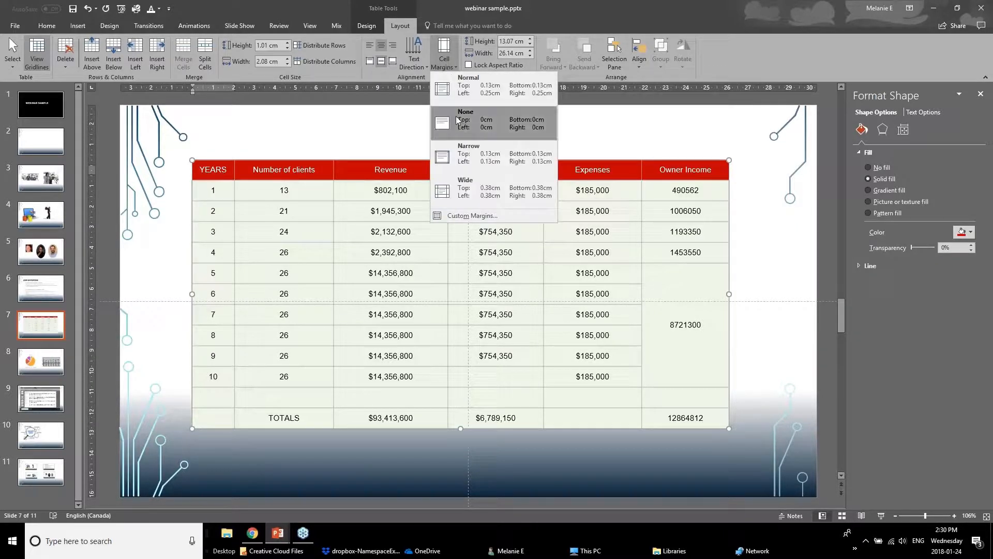
click(242, 213)
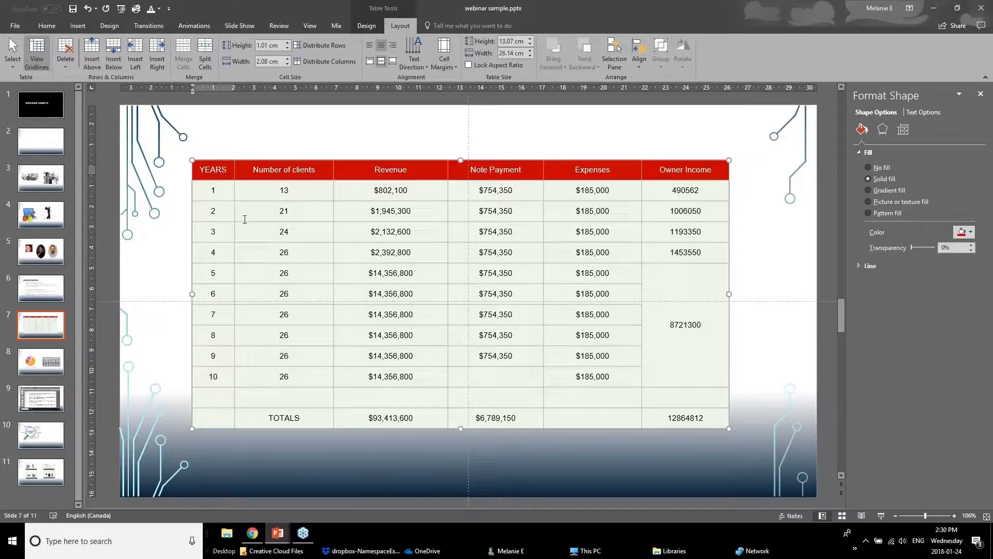
click(278, 191)
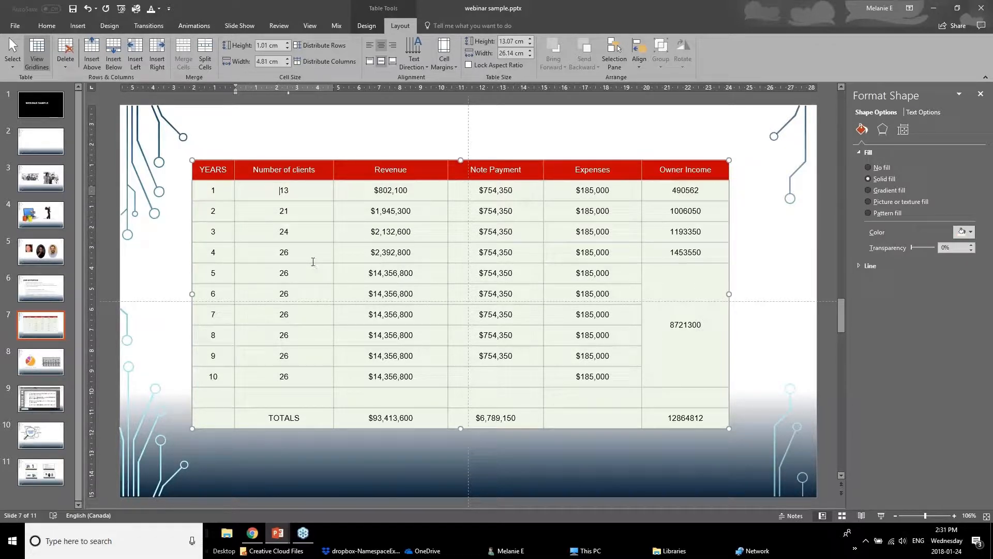
Step: Apply Narrow cell margins of 0.13 cm to all cells of the table, from the header to the totals row
drag(231, 176, 724, 419)
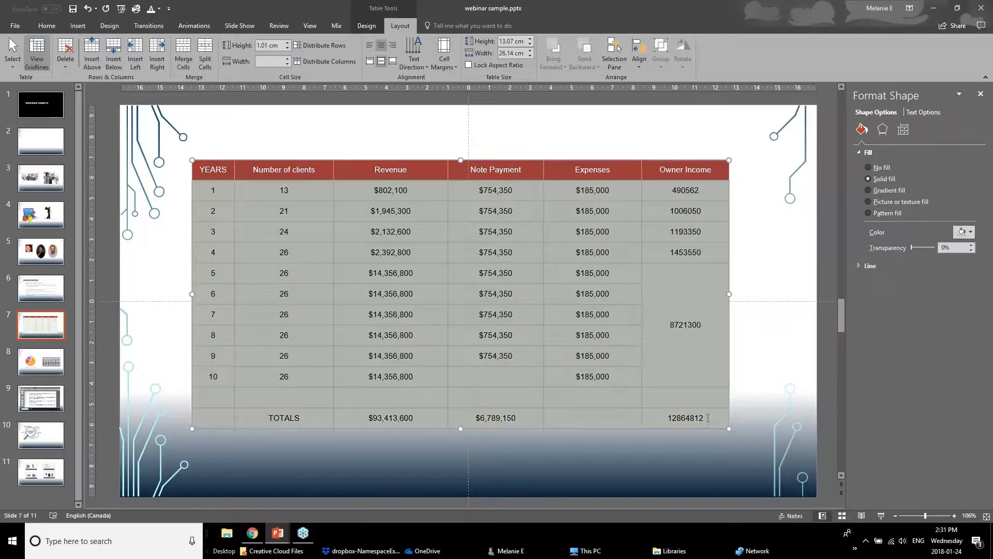
click(438, 65)
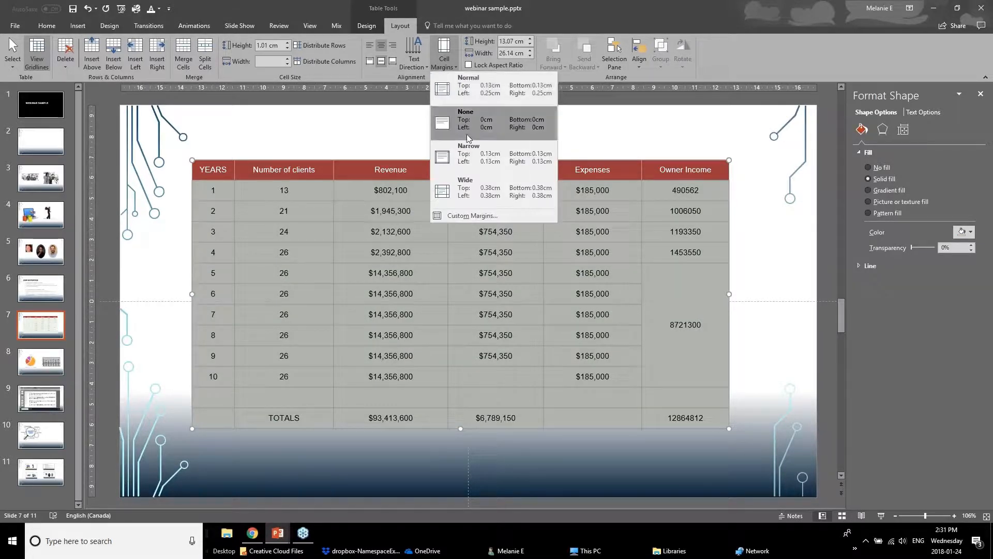
click(478, 171)
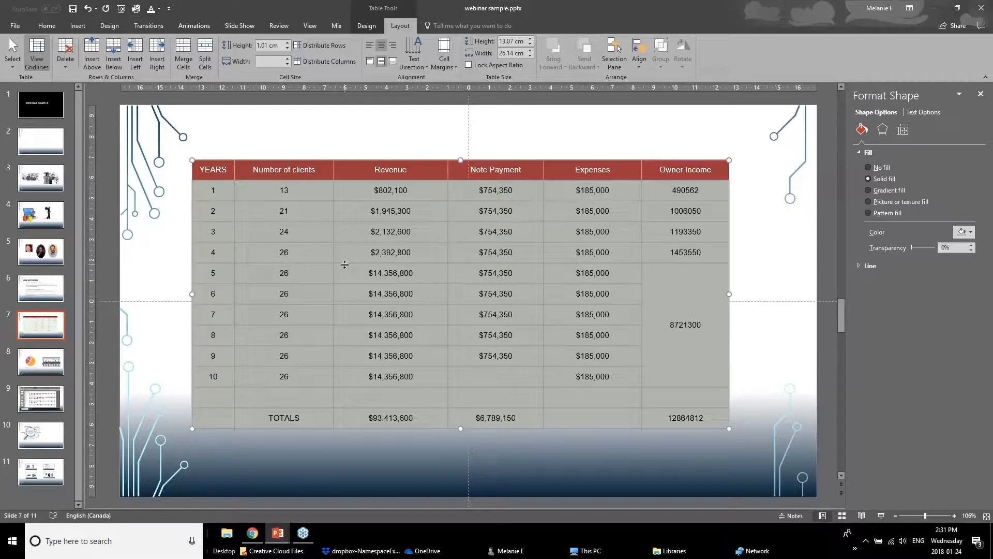
click(402, 190)
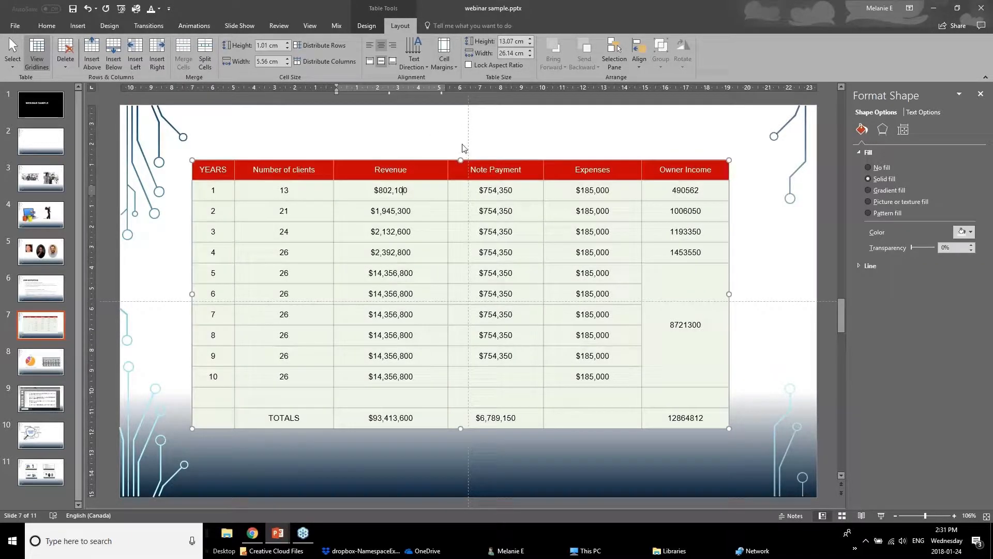
Step: Open the table's text box formatting settings to view its vertical alignment, text direction and individual margins
click(409, 161)
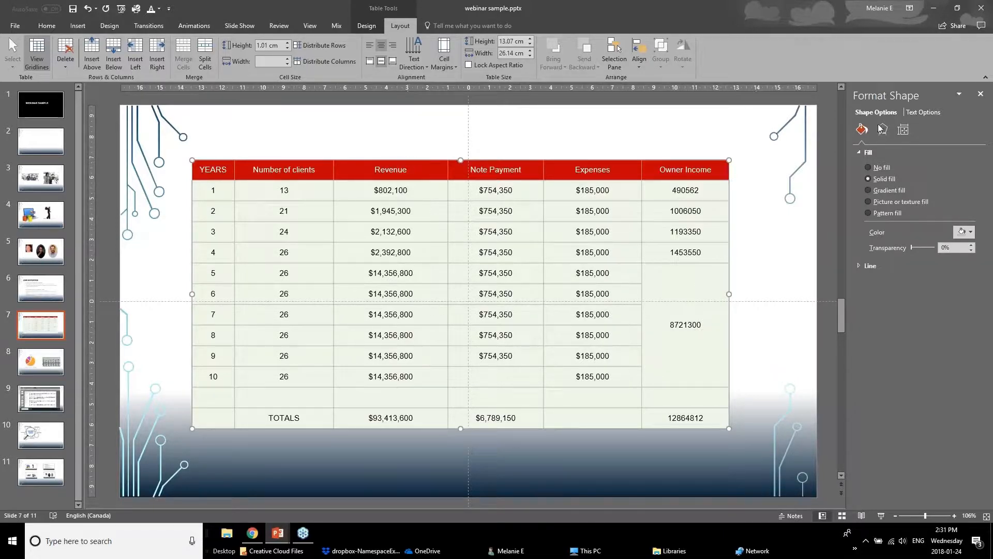
right_click(672, 160)
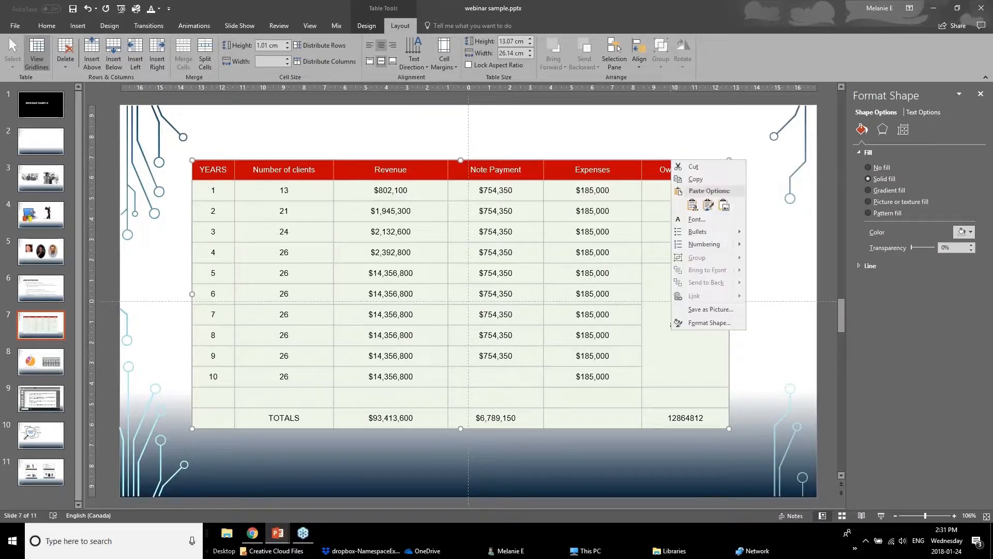
click(694, 324)
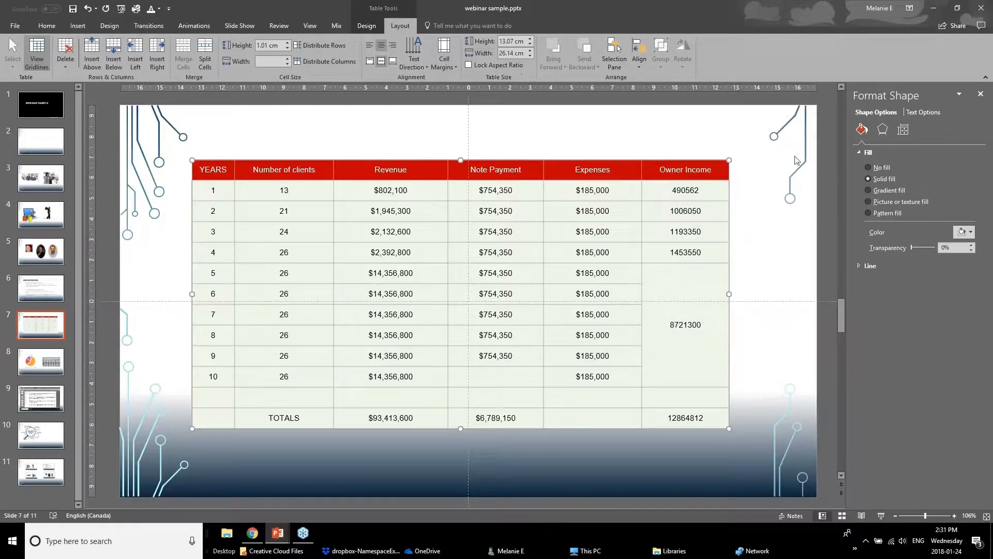
click(919, 115)
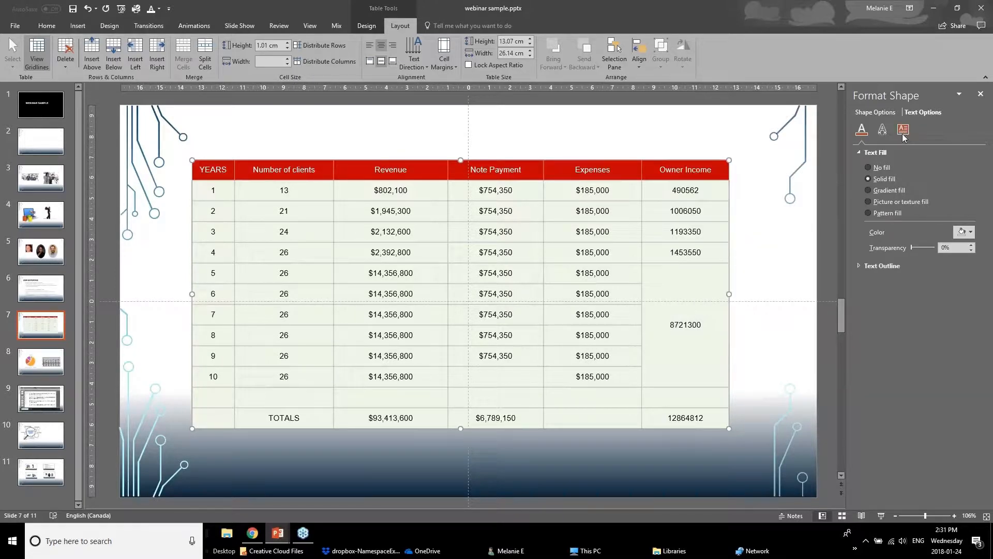
click(903, 129)
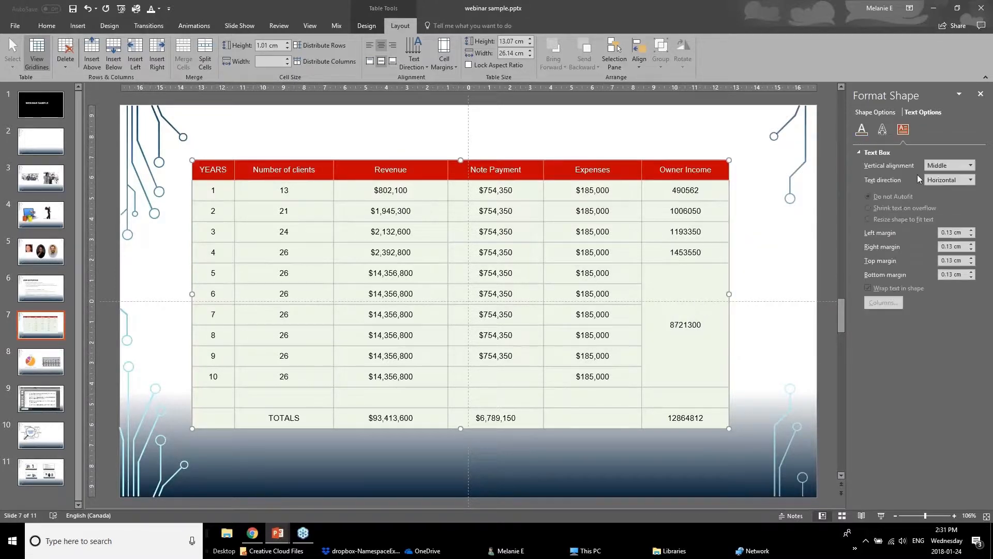
click(557, 212)
click(575, 270)
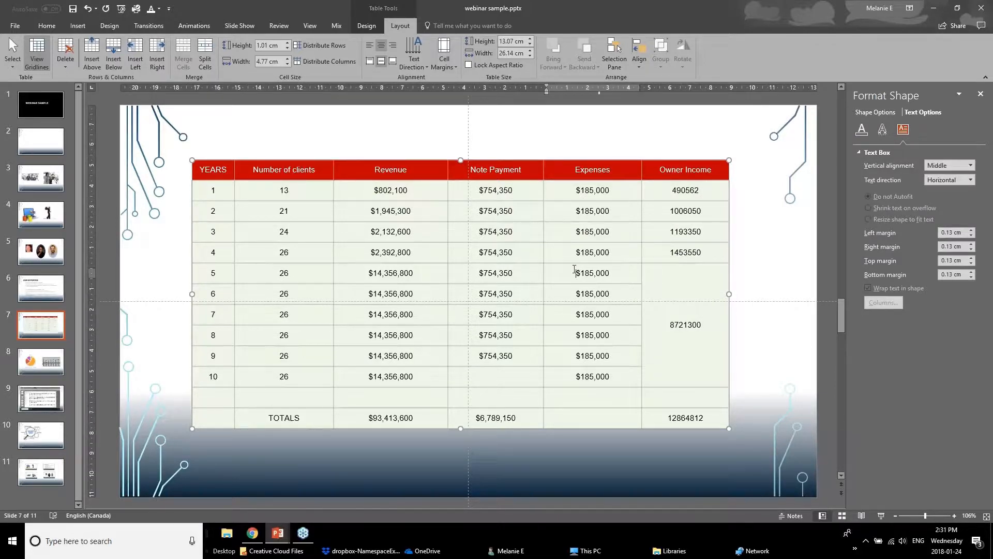
drag(659, 283, 670, 386)
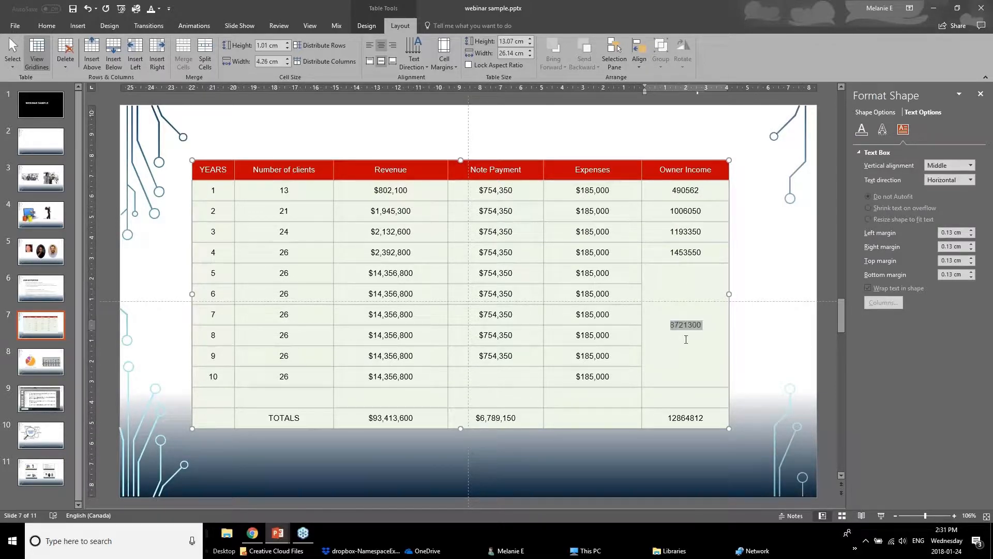
click(685, 378)
drag(694, 419, 224, 421)
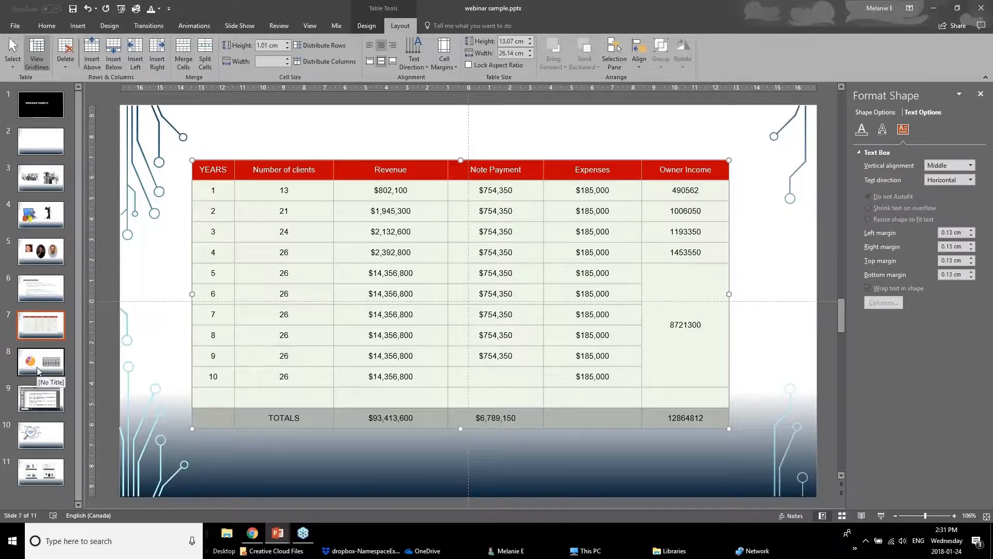
Step: Switch to the Powerpoint Webinar January 2018 v1 presentation and show slide 14, Better Looking Graphs
mouse_move(278, 533)
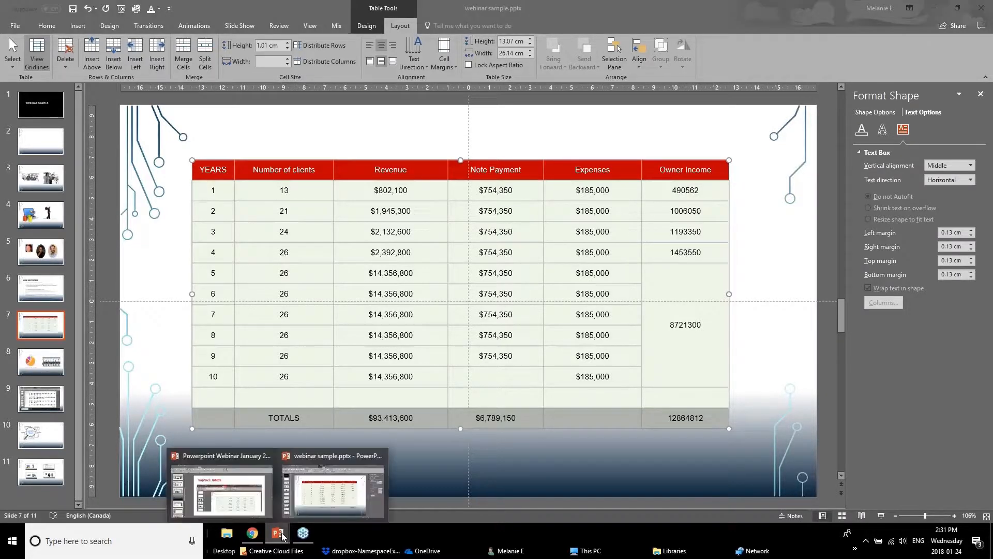
click(225, 488)
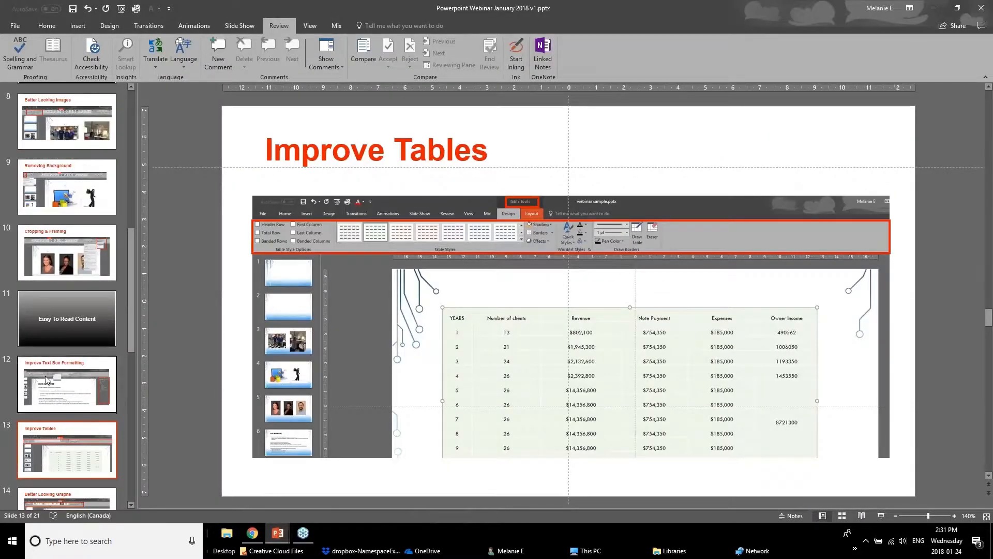
scroll(43, 412, down, 1)
click(54, 462)
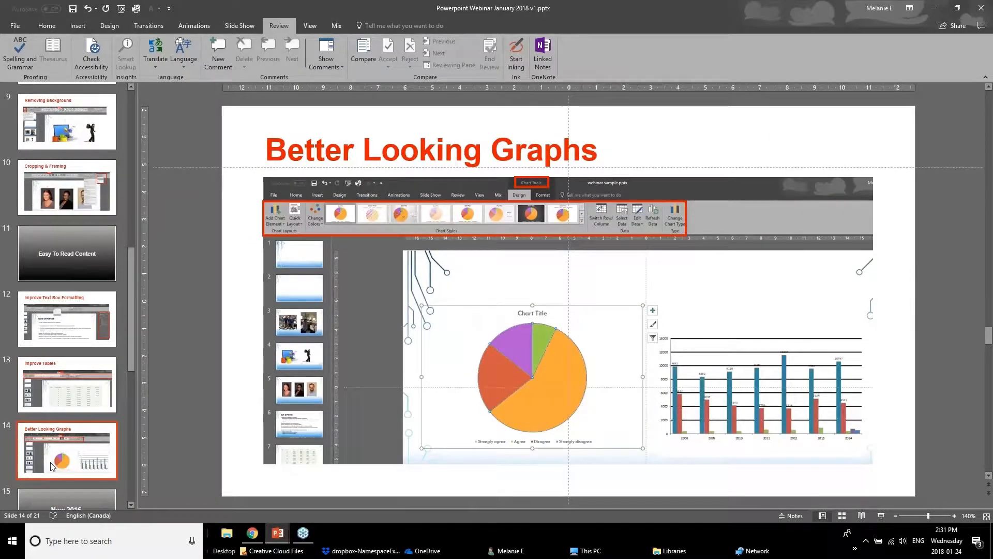